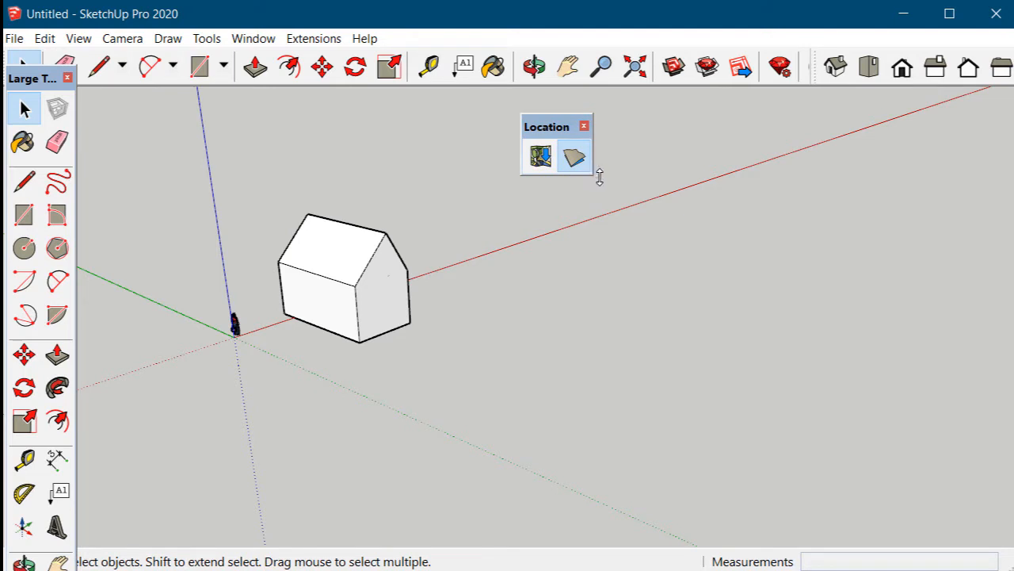
Keep the Location toolbar shown and enable the Sandbox toolbar, bringing it fully into the drawing area.
click(76, 38)
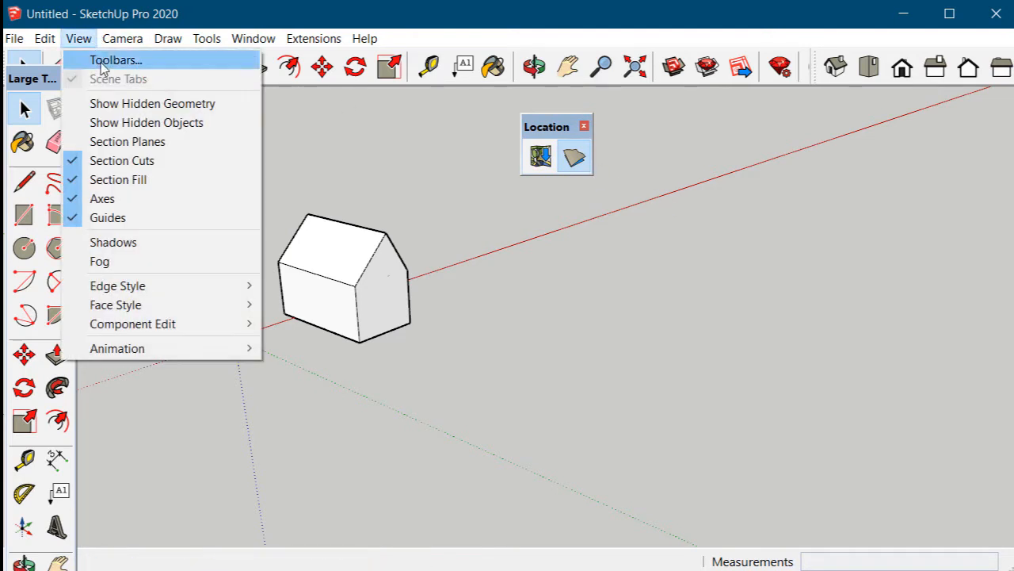
click(145, 61)
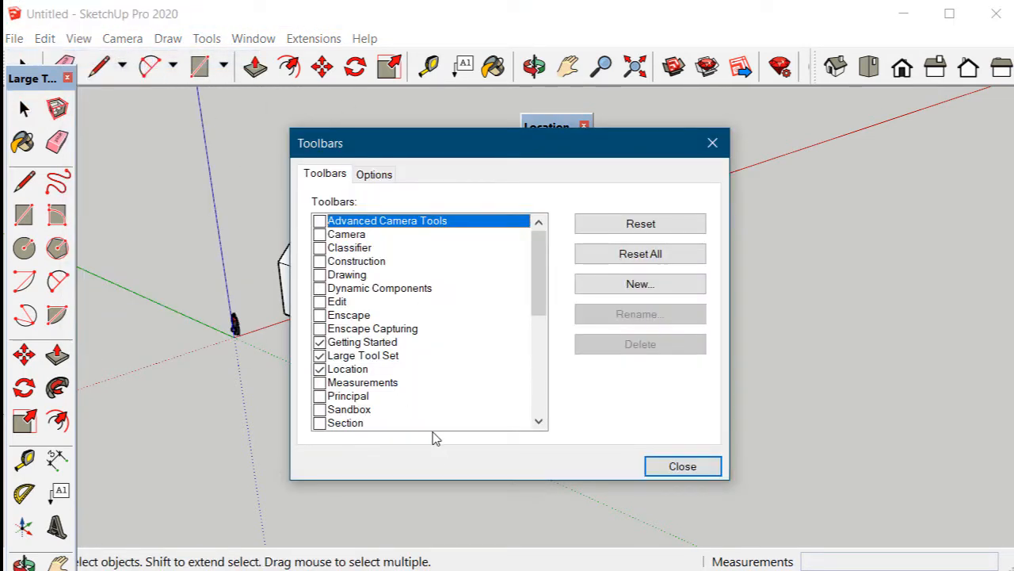
click(320, 370)
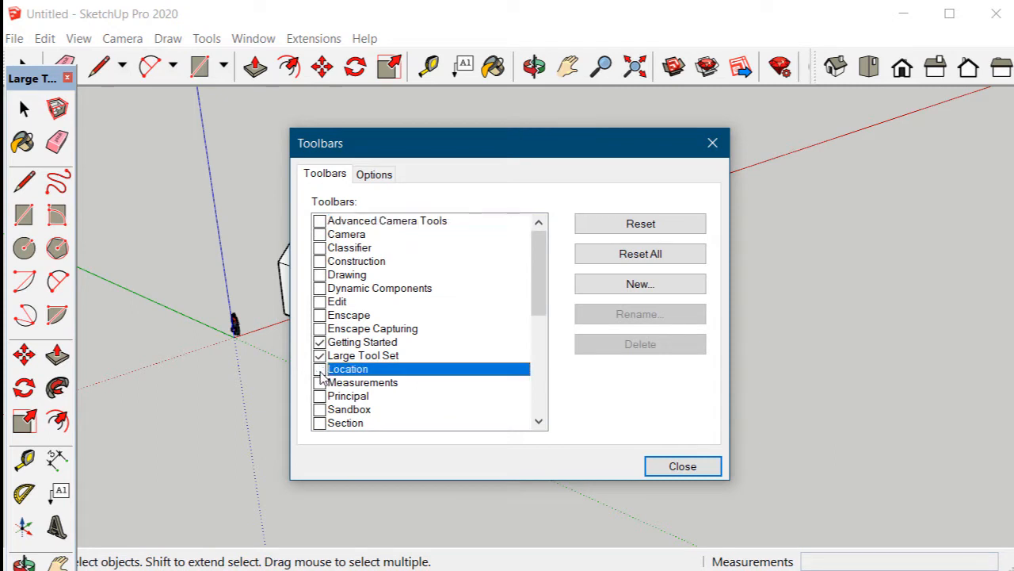
drag(464, 159, 414, 209)
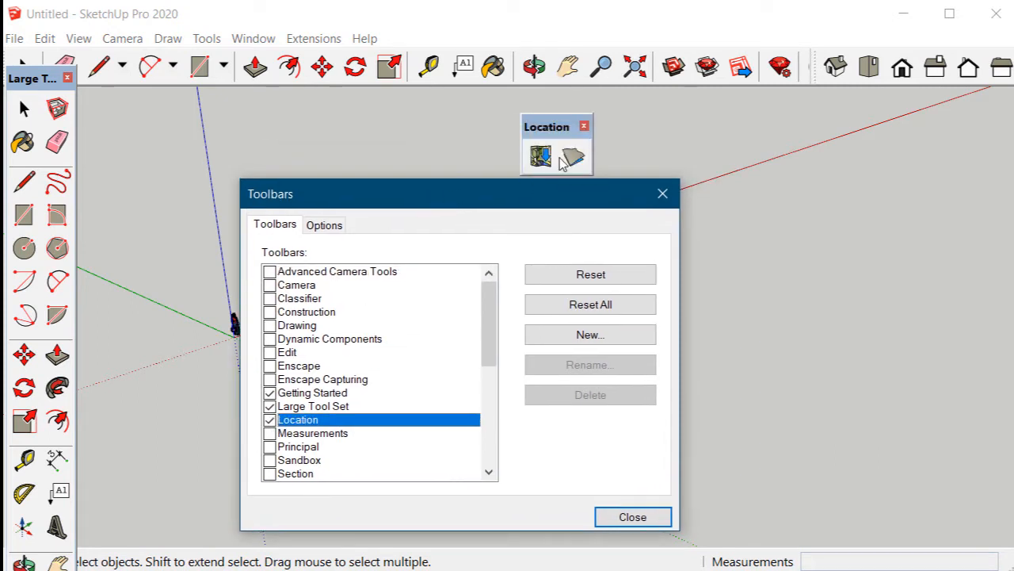
click(269, 460)
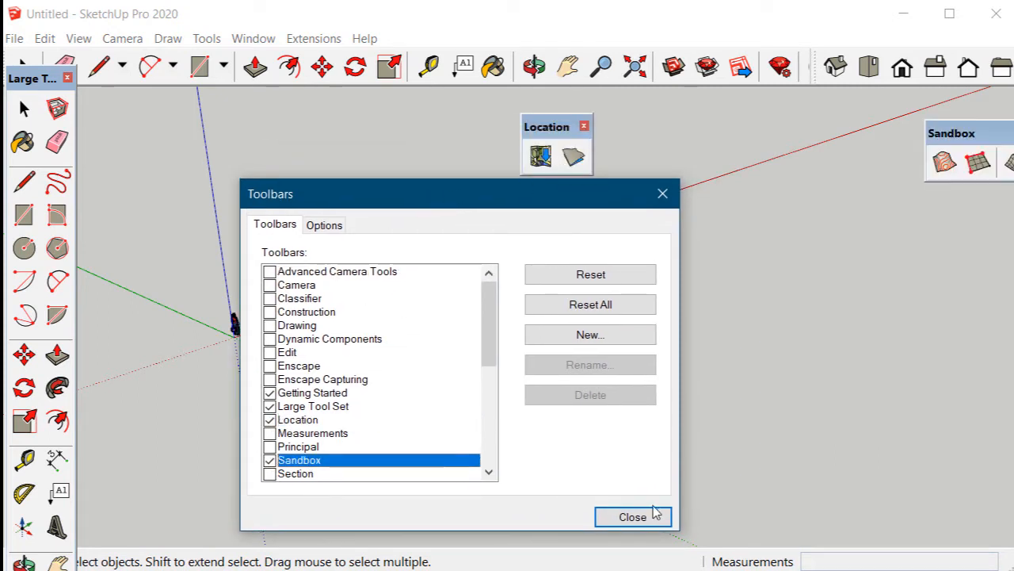
drag(1004, 131, 858, 134)
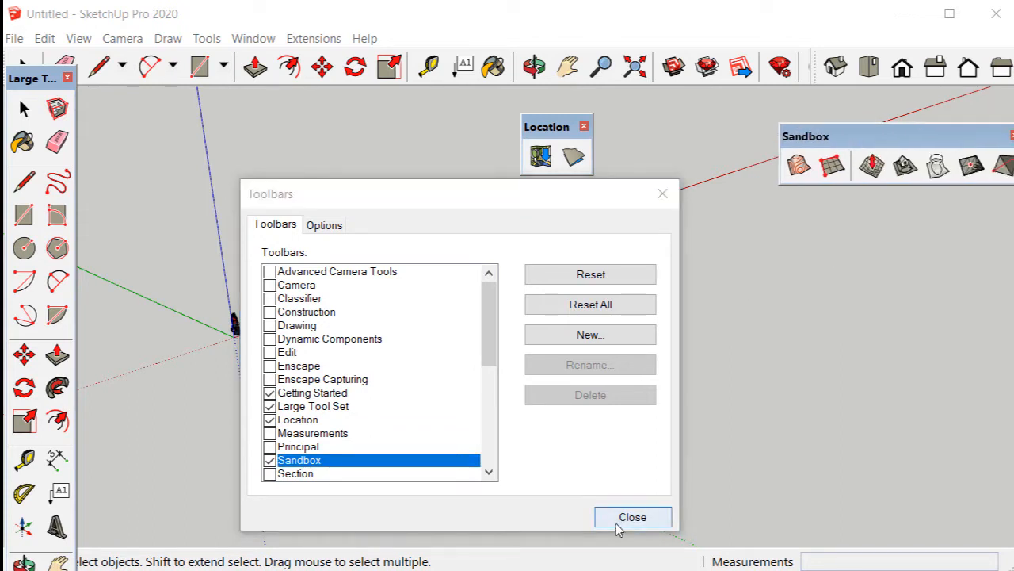
click(617, 523)
Arrange the floating Location and Sandbox toolbars directly next to each other.
drag(547, 125, 599, 95)
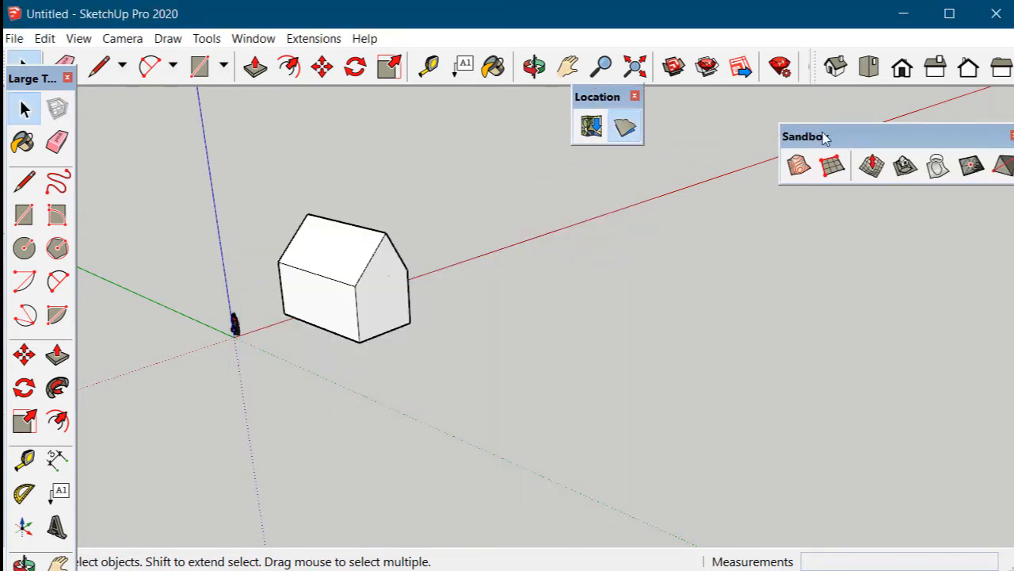
drag(824, 136, 686, 99)
scroll(361, 325, up, 1)
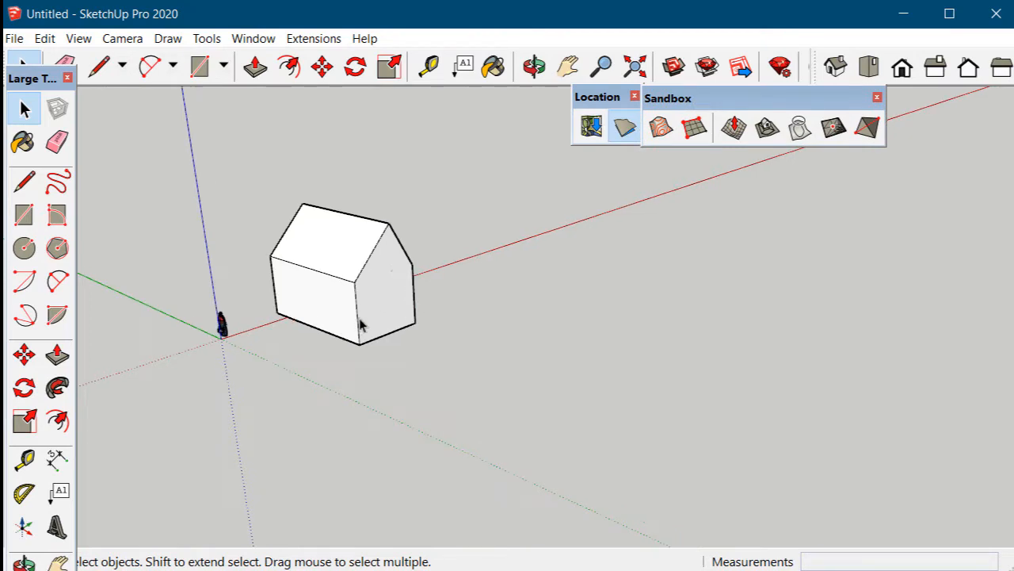
Add a geo-location by importing a roughly square wooded region around the road at zoom level 18.
click(593, 127)
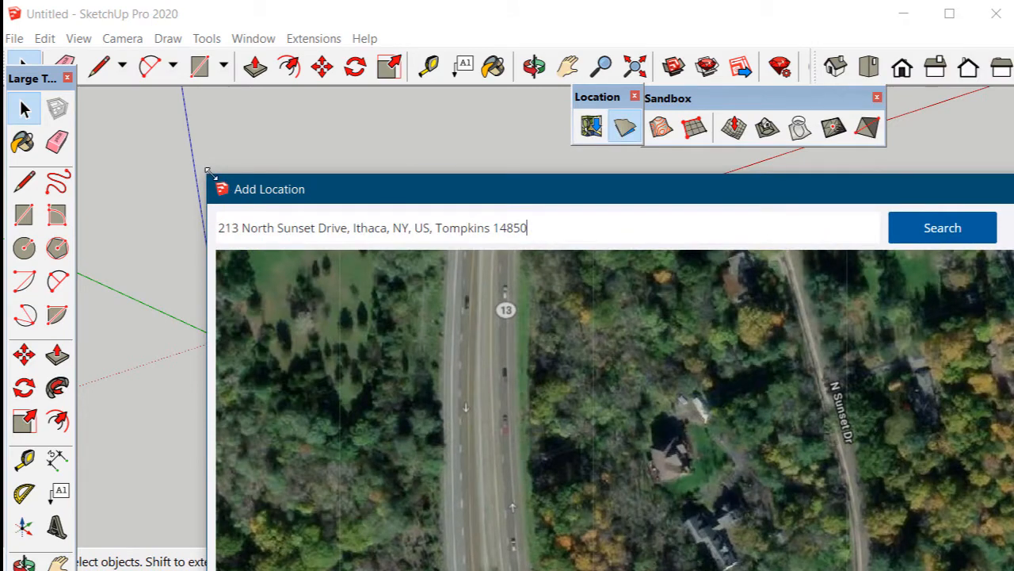
drag(261, 188, 252, 115)
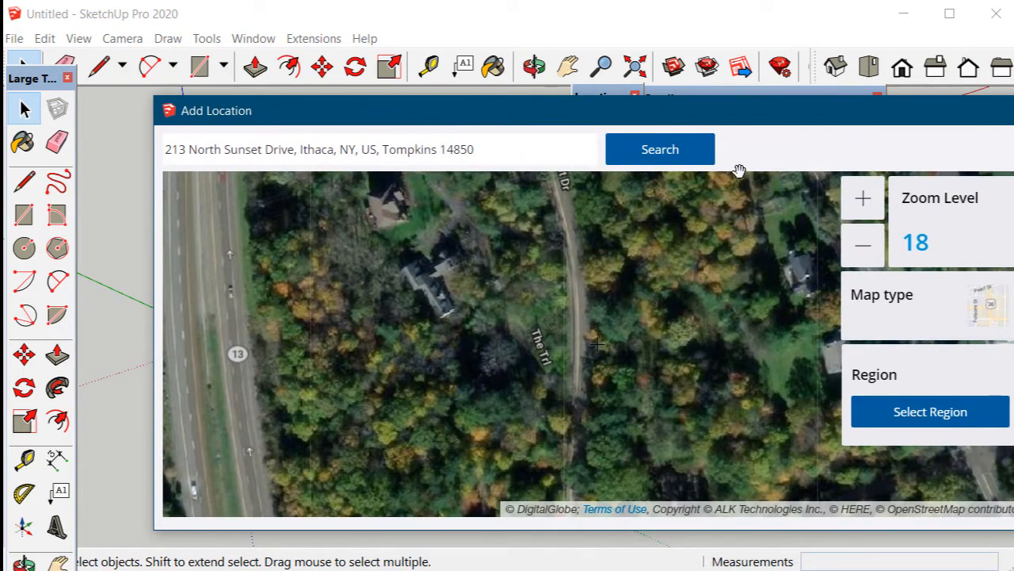
click(900, 413)
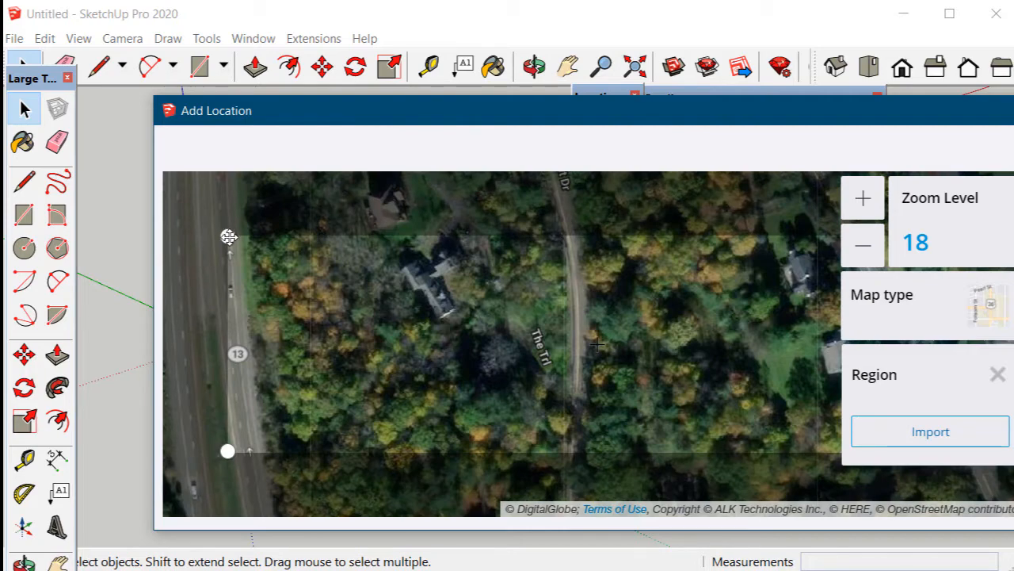
drag(229, 236, 466, 225)
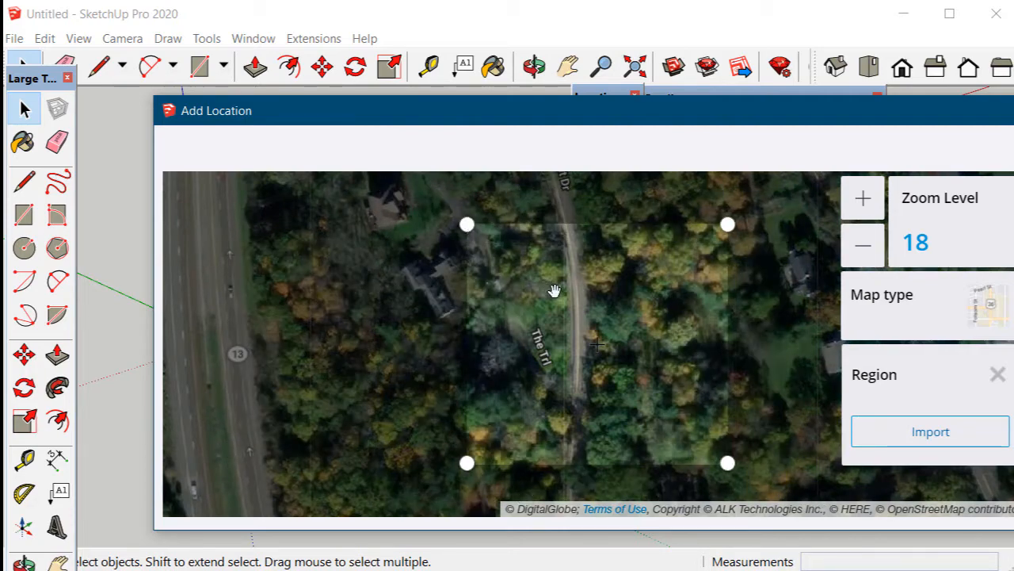
drag(554, 290, 509, 333)
click(932, 433)
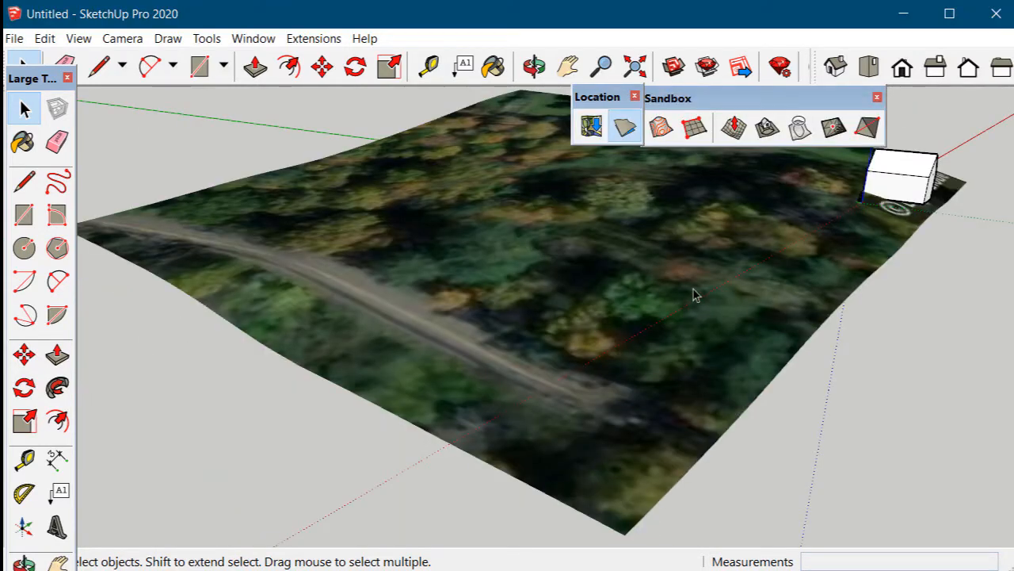
Toggle the imported terrain off and back on to compare the flat site image with the sloped surface.
scroll(768, 210, up, 2)
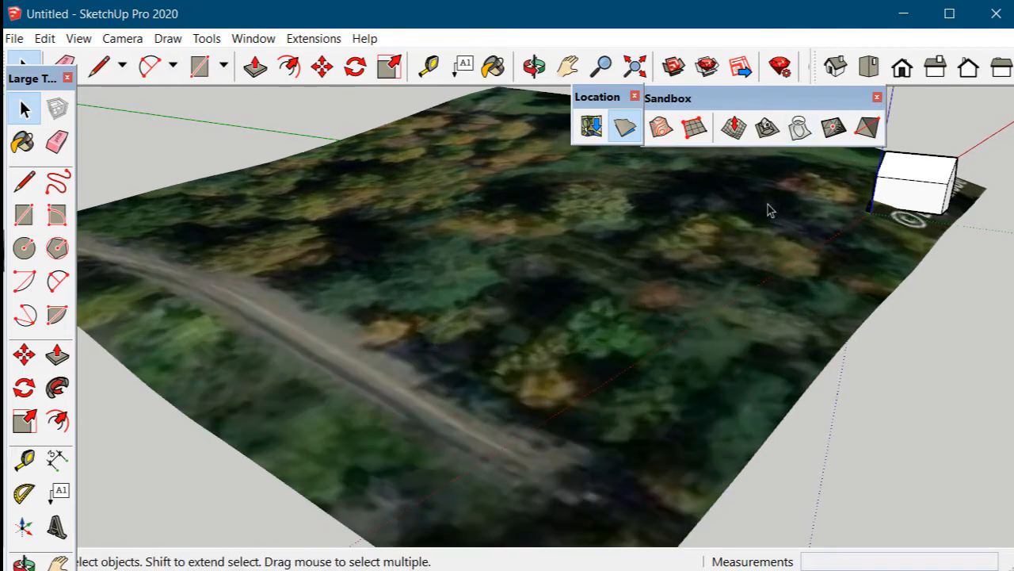
click(633, 137)
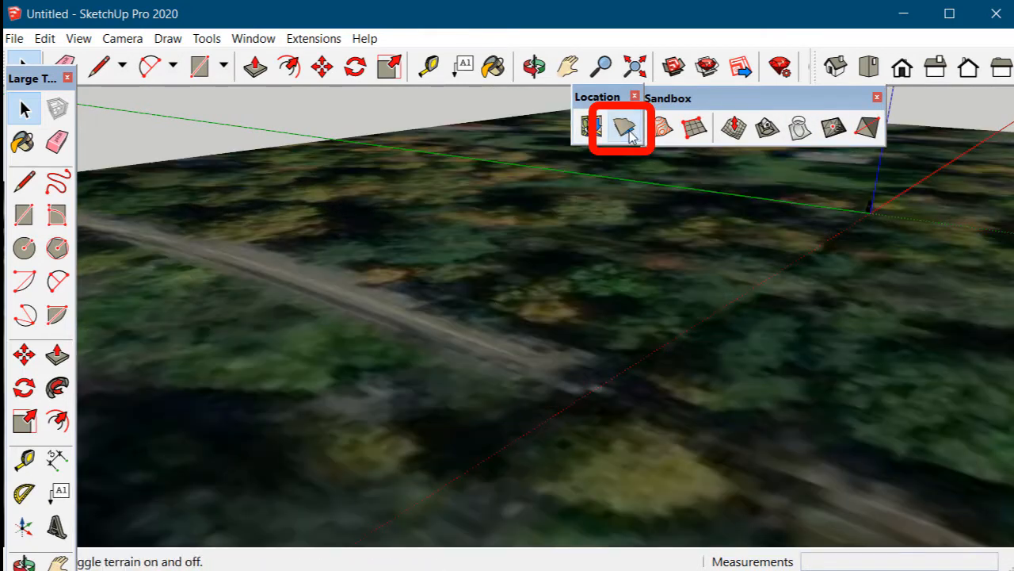
click(632, 136)
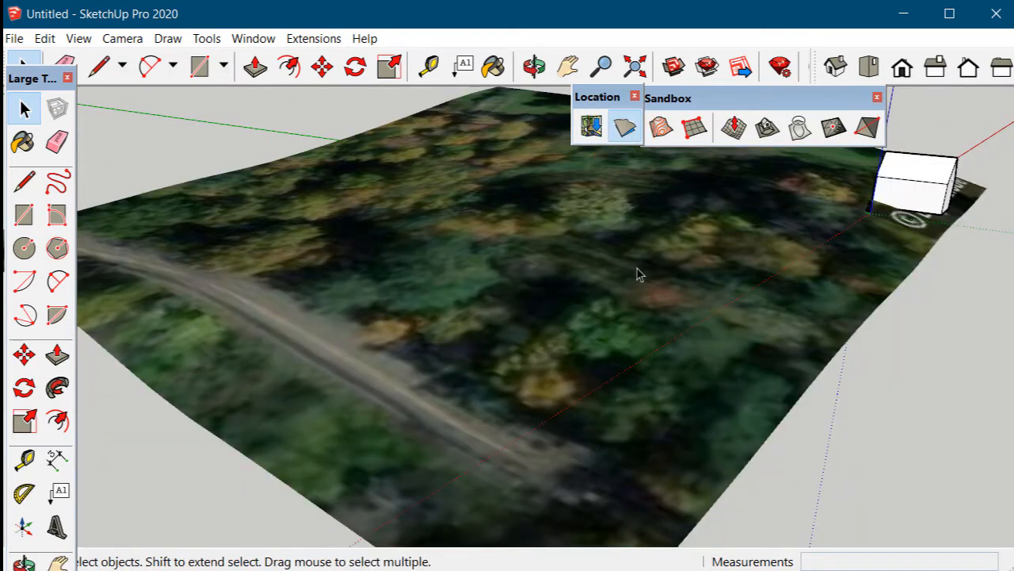
Unlock the imported terrain group.
click(638, 273)
click(925, 404)
click(790, 344)
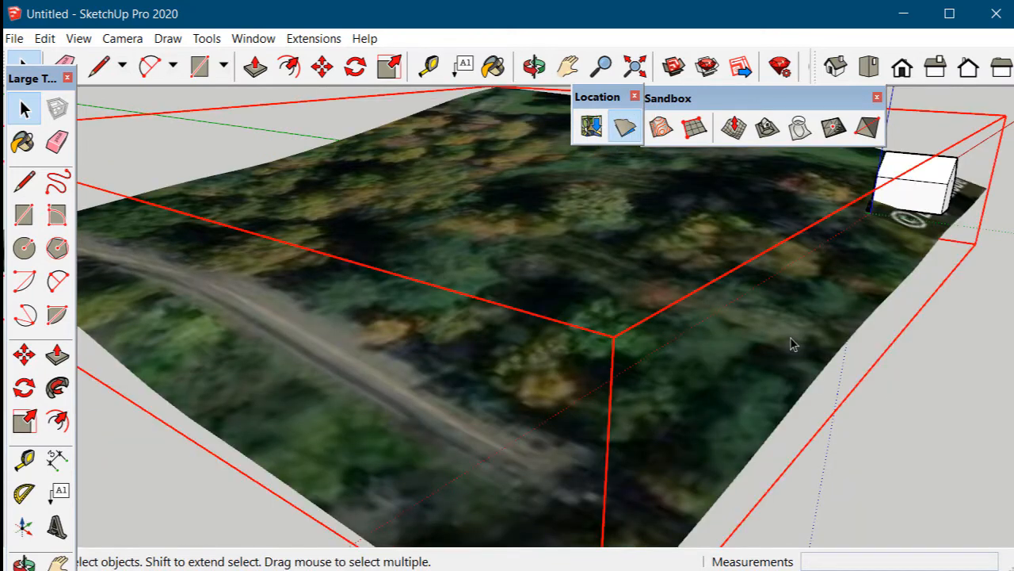
right_click(792, 343)
click(880, 406)
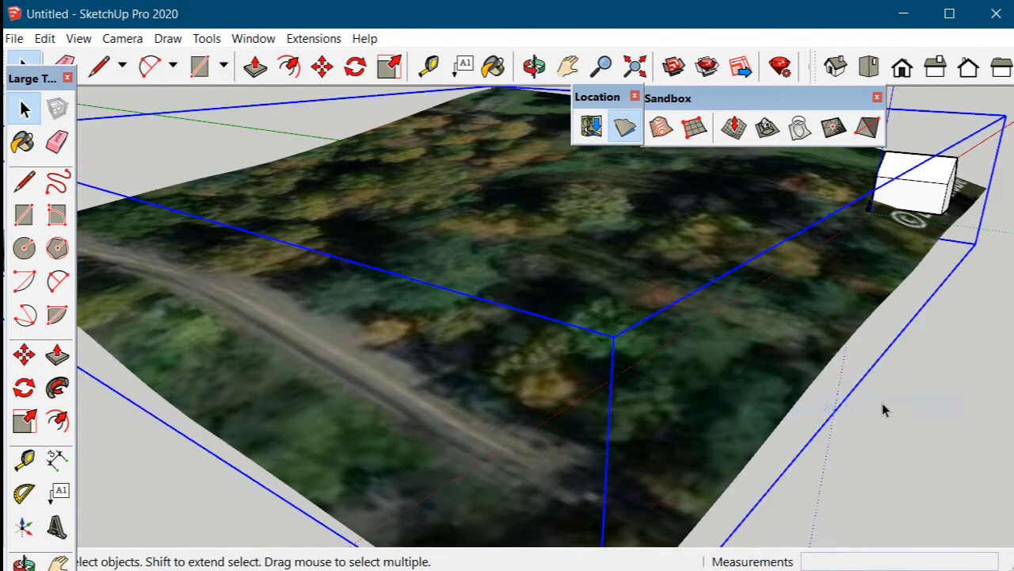
Open the terrain group and select all its connected geometry to examine the mesh, then leave the group.
click(882, 392)
click(711, 331)
double_click(711, 331)
click(711, 331)
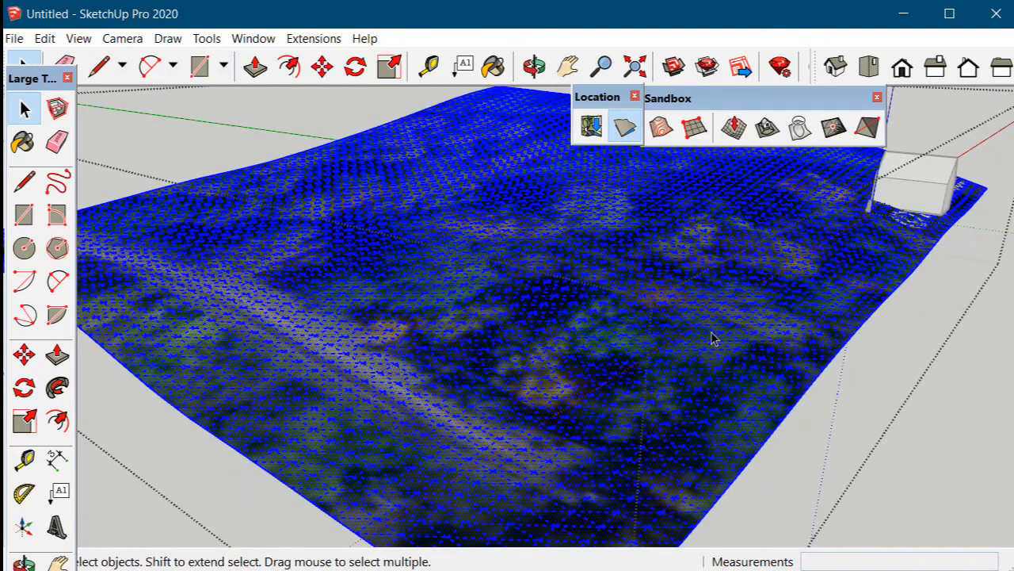
right_click(711, 332)
click(943, 367)
click(943, 367)
click(826, 363)
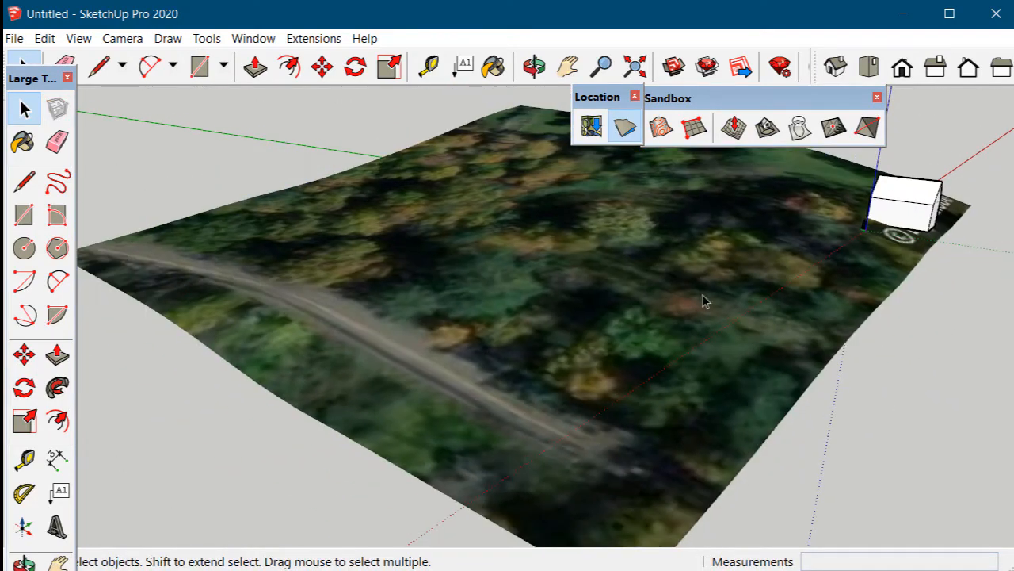
Try to create a From Contours sandbox without any contours selected.
scroll(851, 356, down, 3)
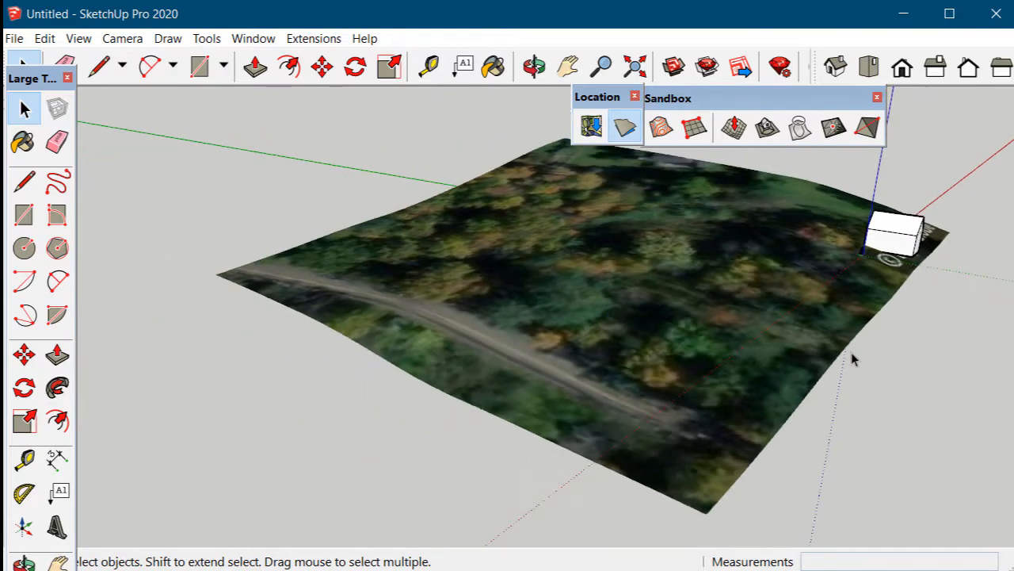
middle_drag(851, 356, 382, 349)
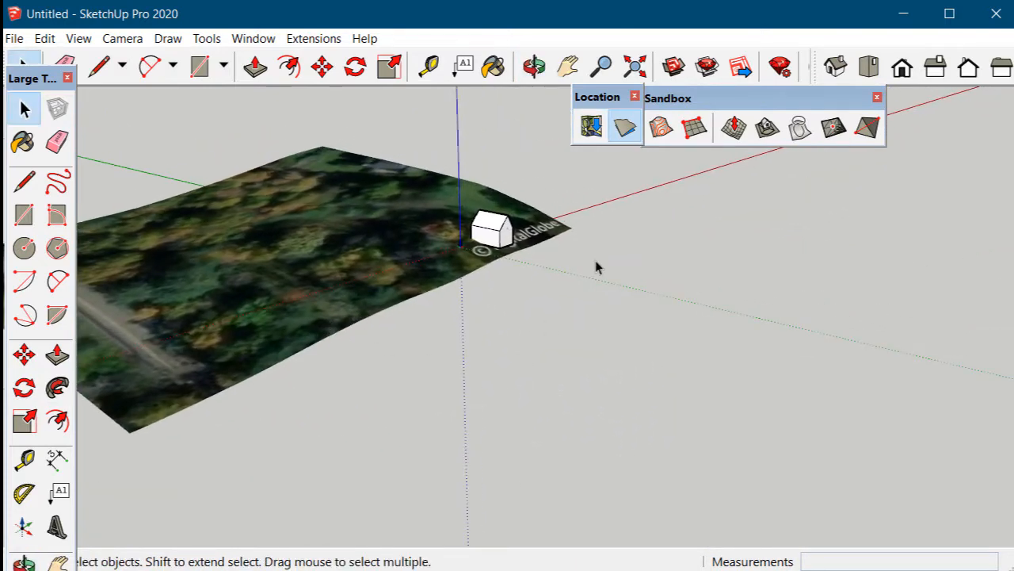
click(662, 129)
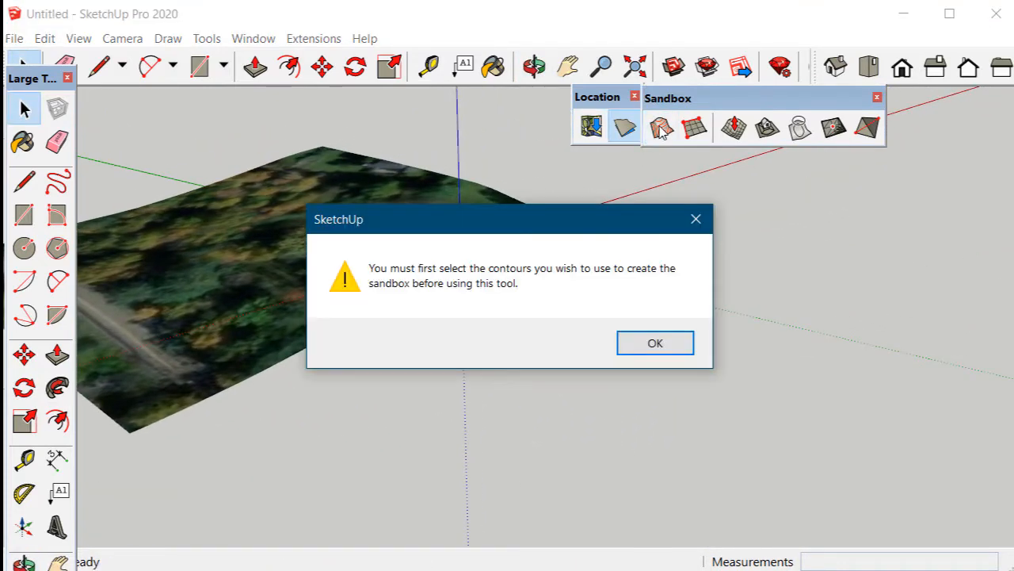
click(659, 344)
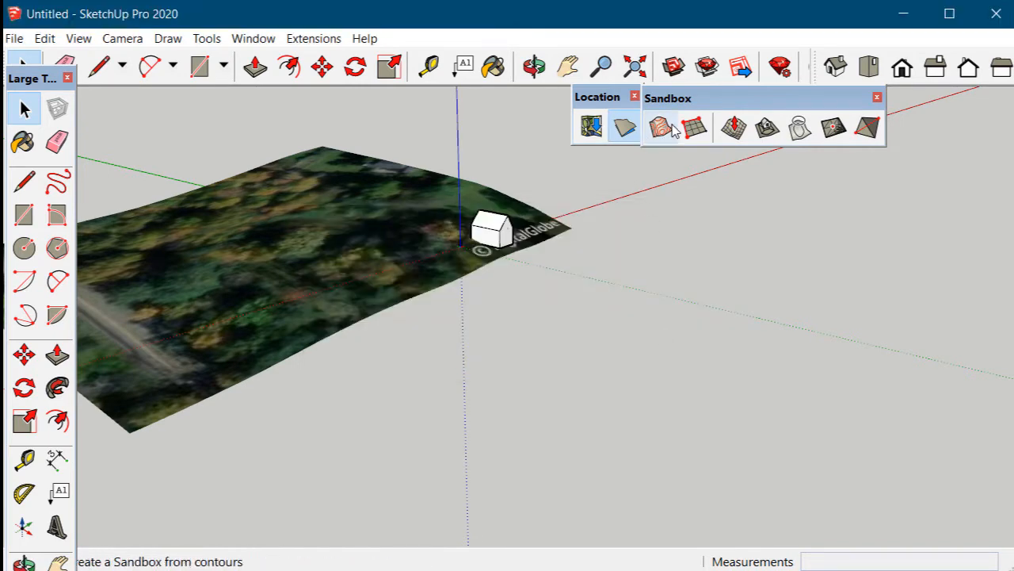
Draw three freehand contour lines beside the terrain and raise the one farthest from it vertically by about 18' 6".
click(57, 183)
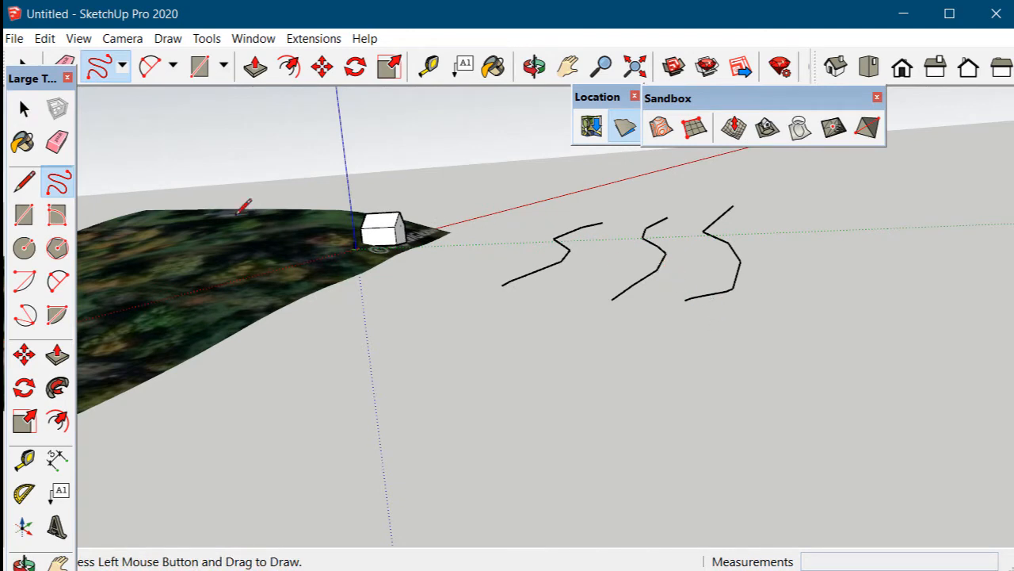
click(24, 108)
click(703, 299)
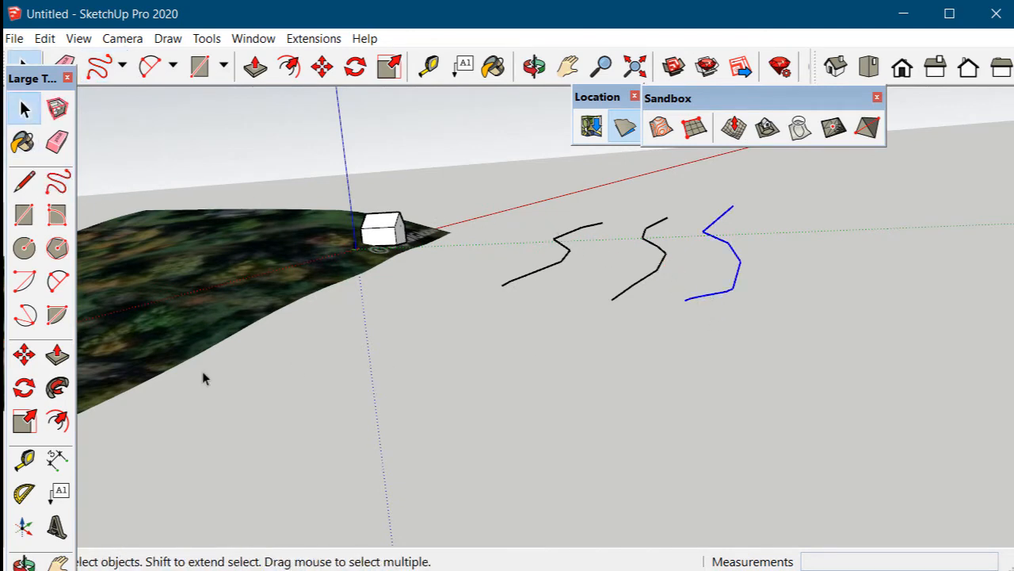
click(24, 355)
click(799, 344)
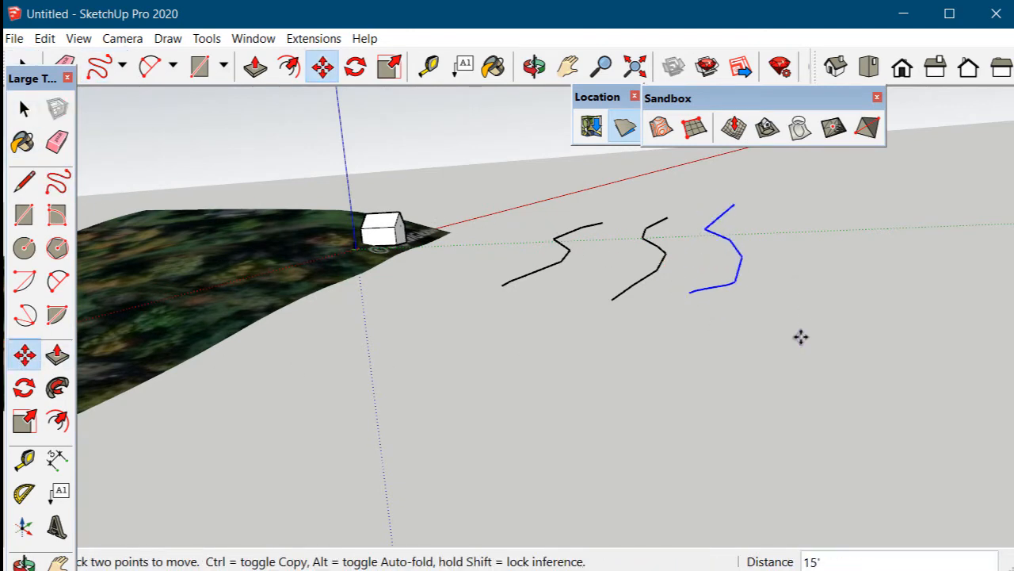
click(808, 281)
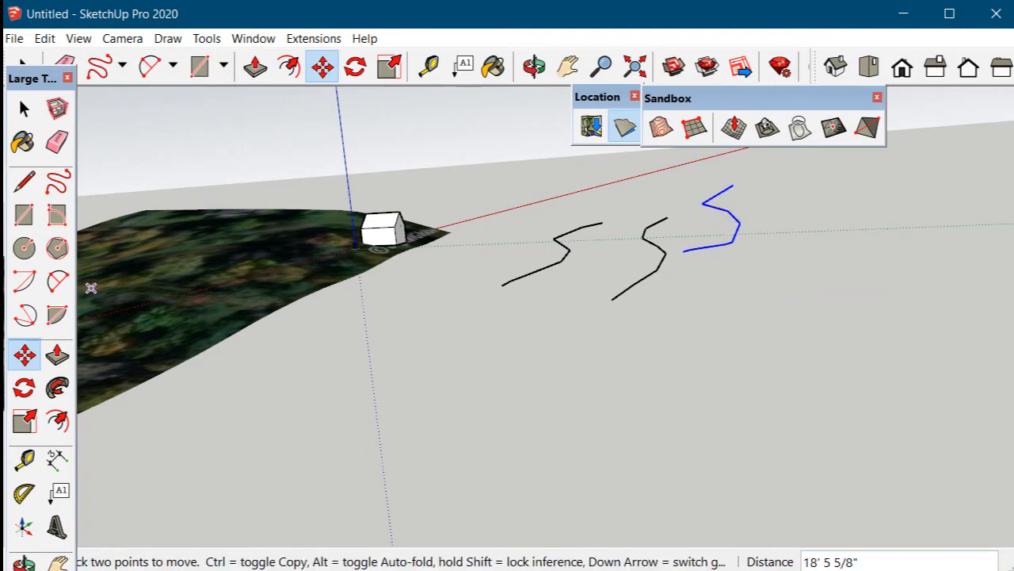
Raise the middle contour line vertically so it sits between the heights of the other two.
click(24, 109)
click(630, 287)
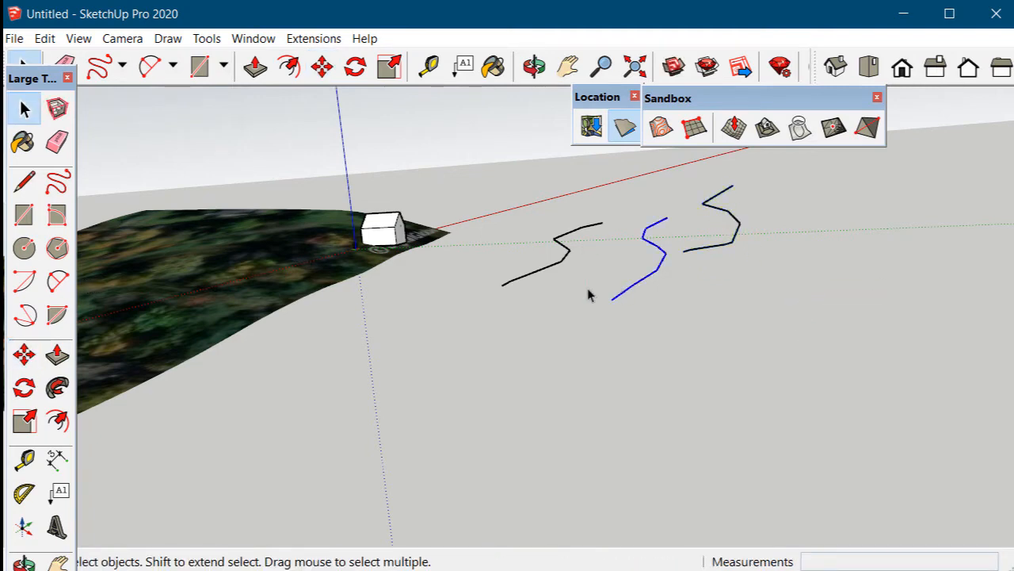
click(24, 354)
click(691, 365)
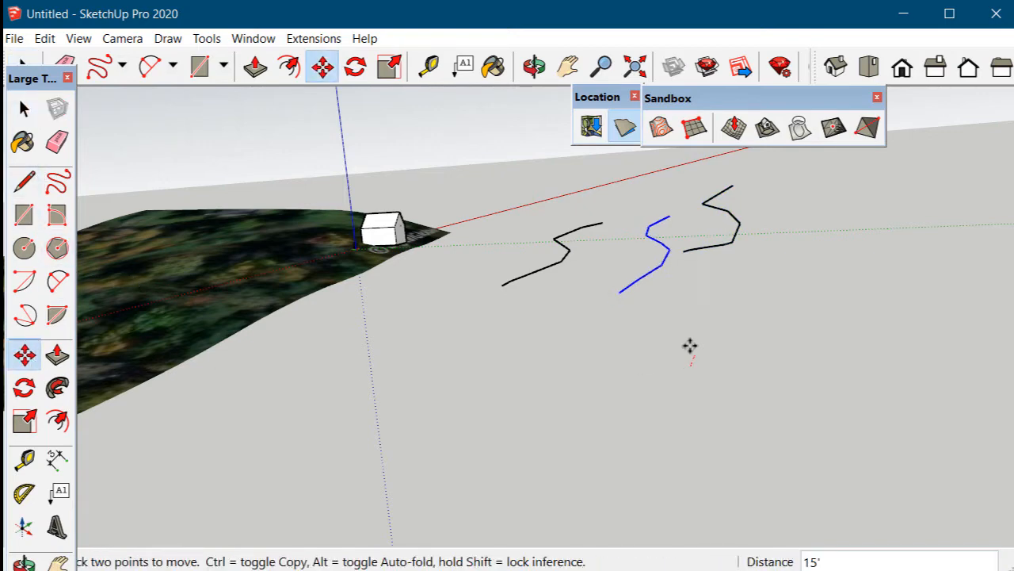
click(684, 319)
Select all three contour lines and create a sandbox surface From Contours.
key(space)
drag(499, 182, 747, 307)
click(660, 127)
mouse_move(674, 317)
middle_down()
mouse_move(696, 327)
mouse_move(663, 380)
mouse_move(718, 403)
mouse_move(610, 414)
mouse_move(634, 373)
middle_up()
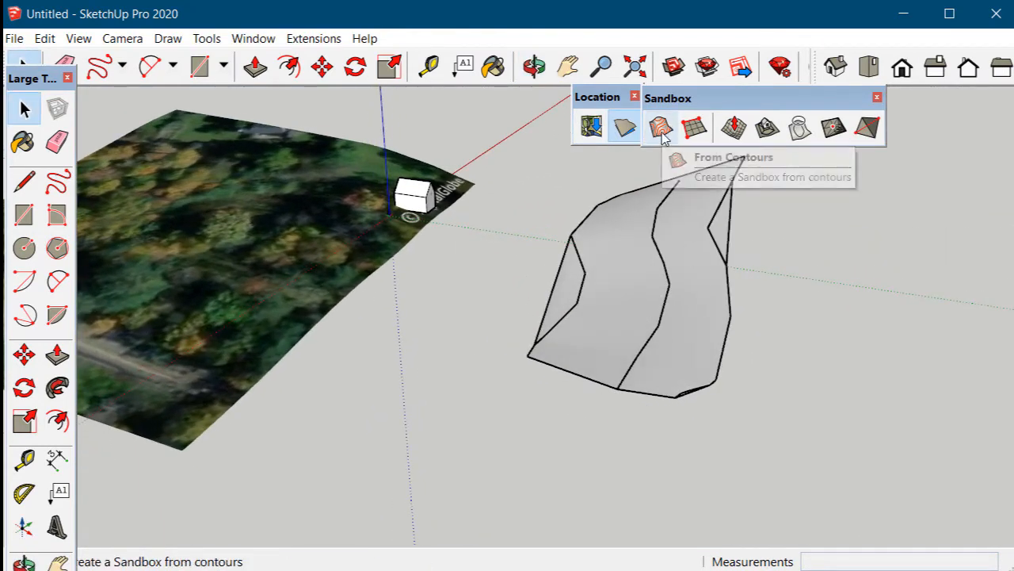
Create a flat From Scratch sandbox grid with 10' spacing beside the contour surface.
click(694, 127)
middle_drag(713, 238, 504, 252)
click(539, 203)
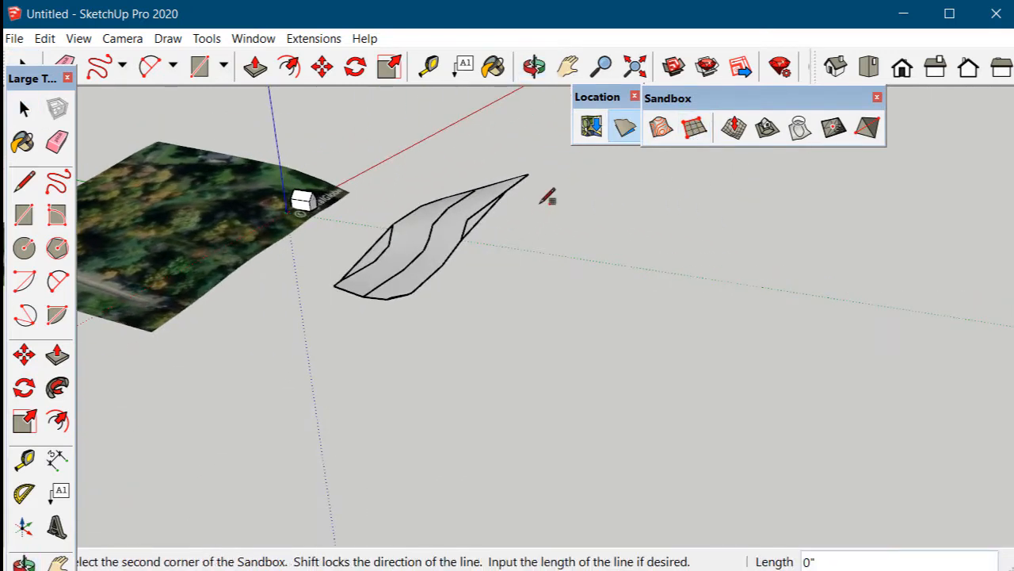
click(882, 250)
click(745, 479)
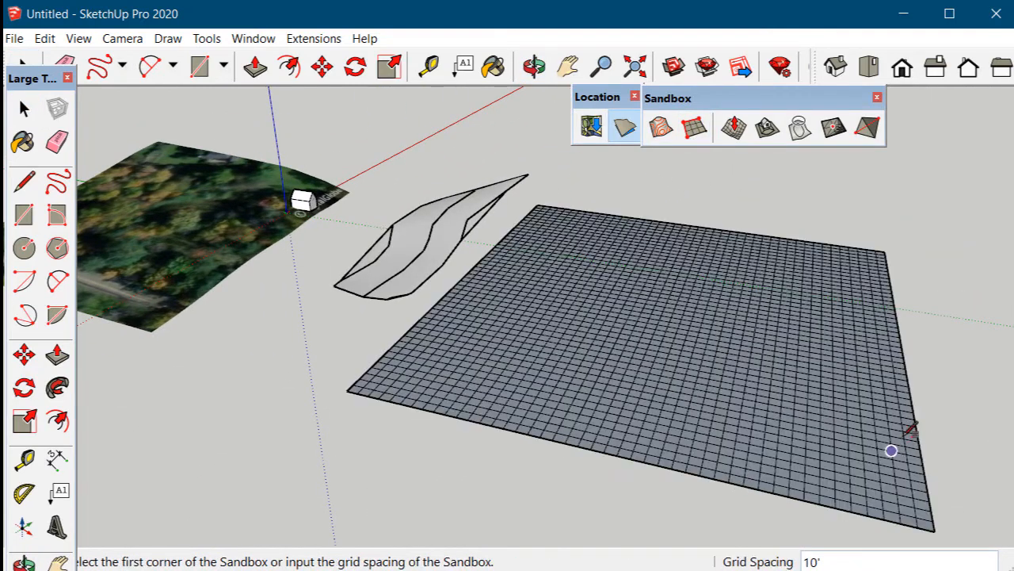
Open the From Scratch grid for editing and Smoove a steep hill near its front edge using a 40' radius.
click(24, 108)
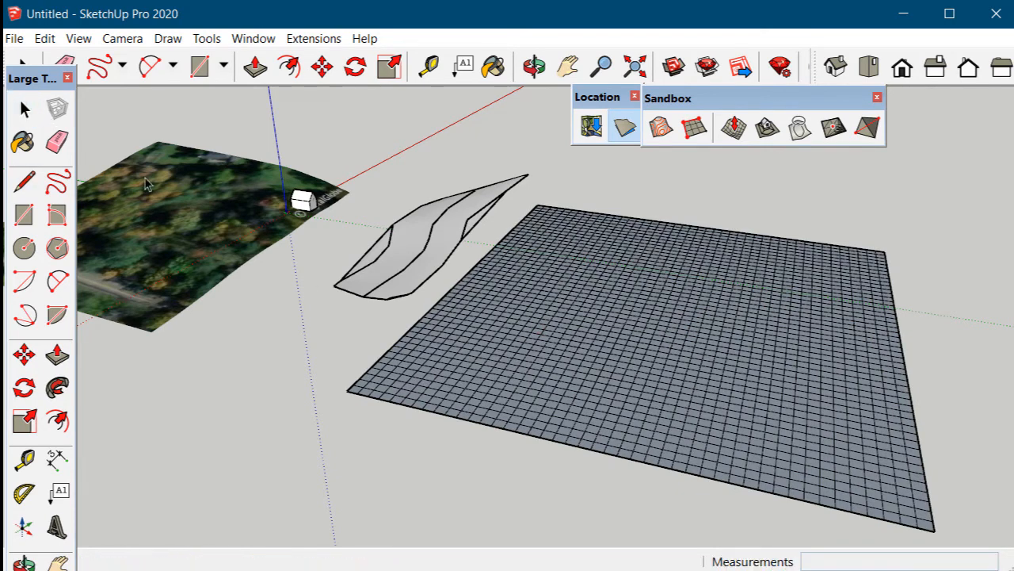
double_click(511, 383)
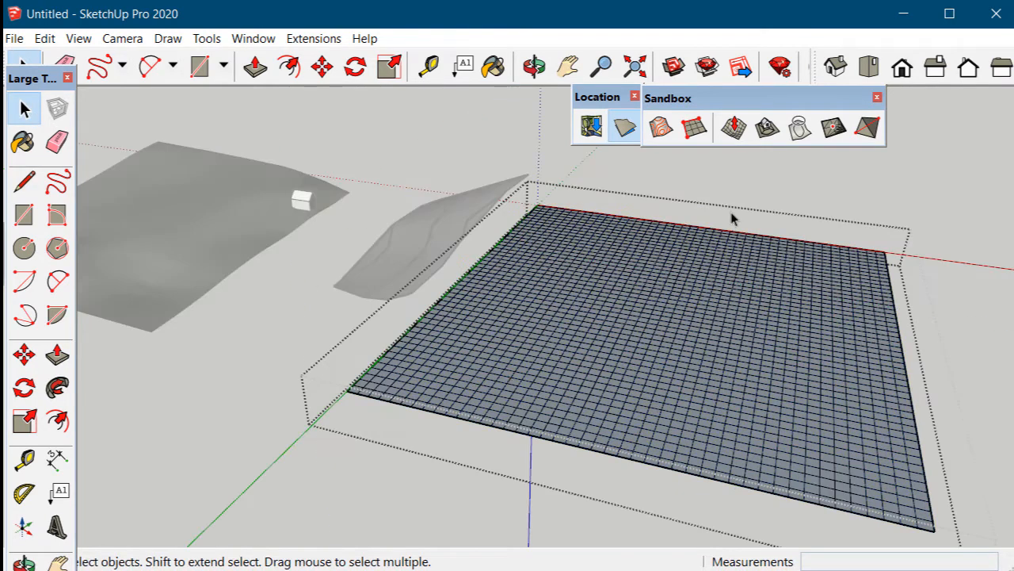
click(733, 126)
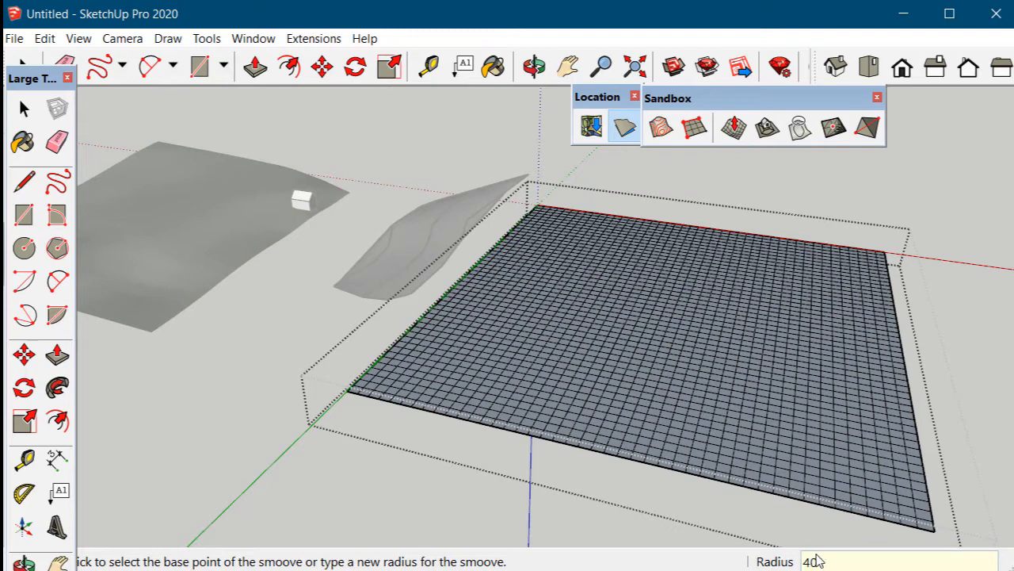
click(457, 341)
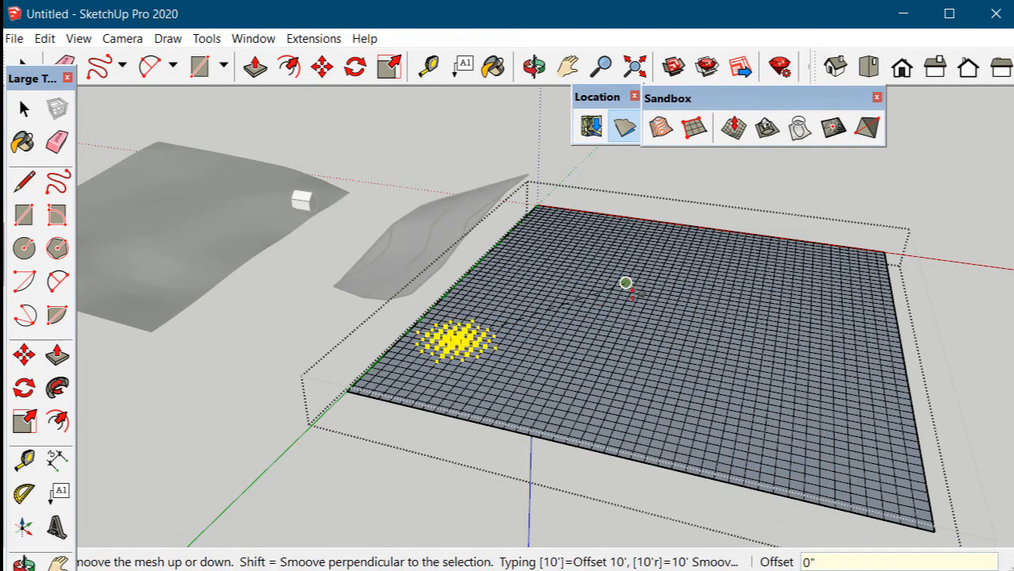
key(Escape)
click(503, 388)
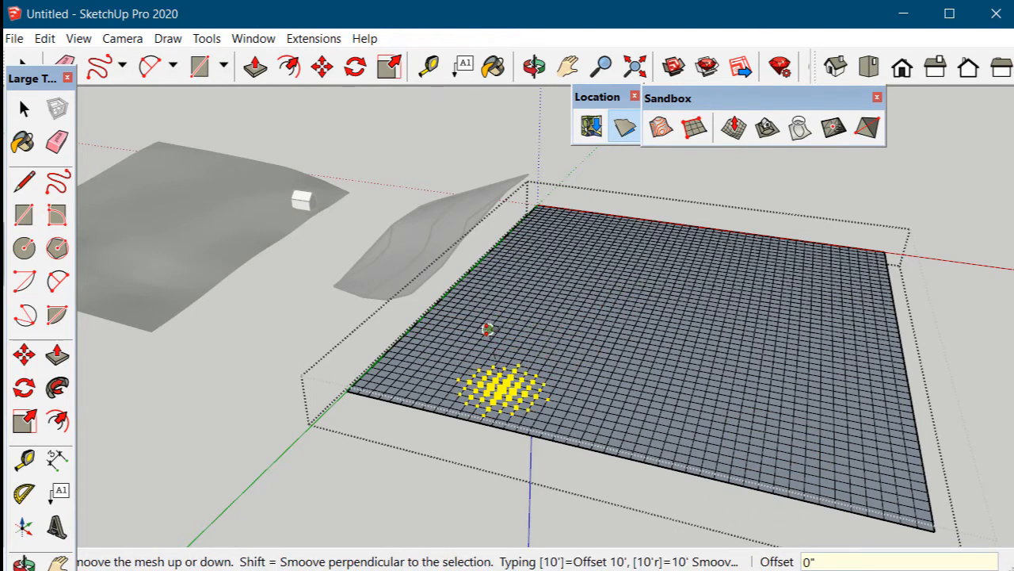
click(511, 344)
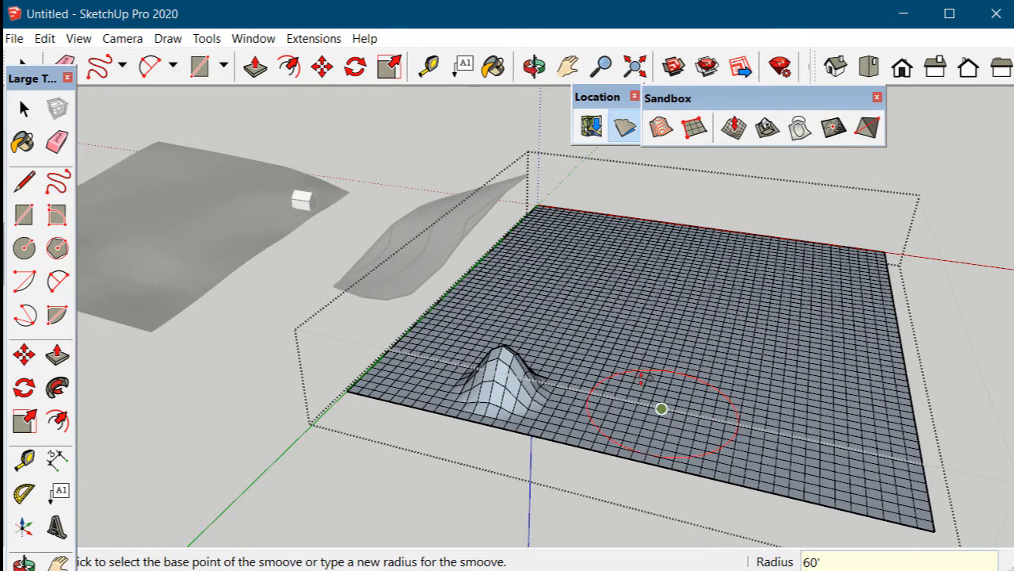
With a 60' Smoove radius, sink a hollow about 28' deep beside the steep hill and raise the mesh just behind it.
click(661, 409)
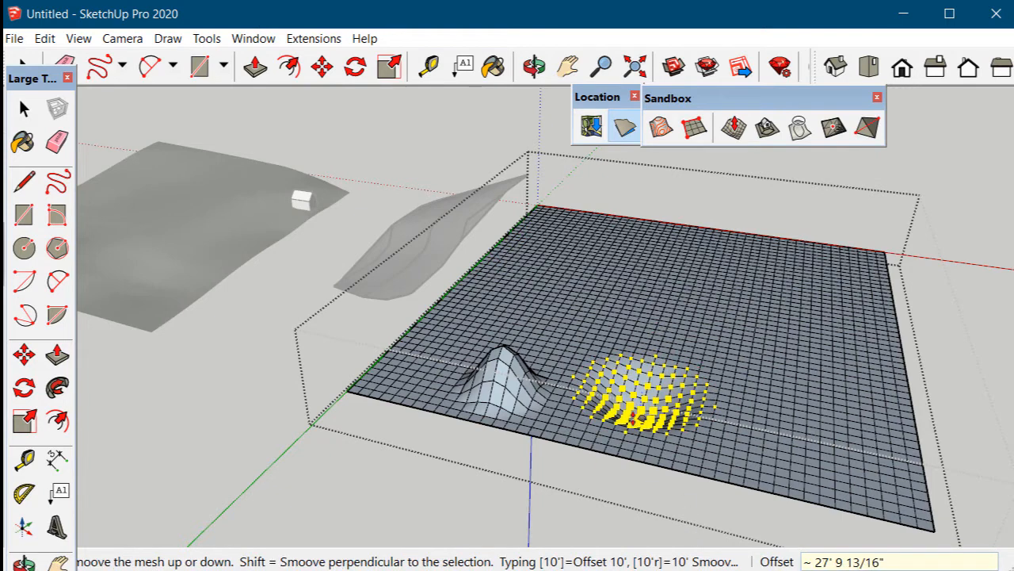
click(633, 417)
click(643, 360)
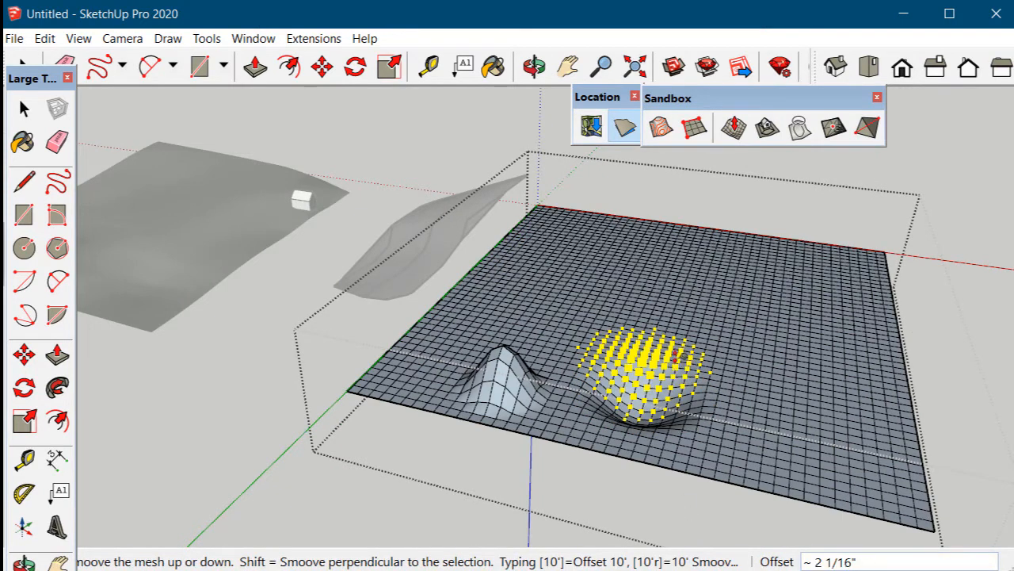
click(672, 345)
Smoove two more hills in the far half of the grid, making the one behind the raised area about 25' high.
click(672, 345)
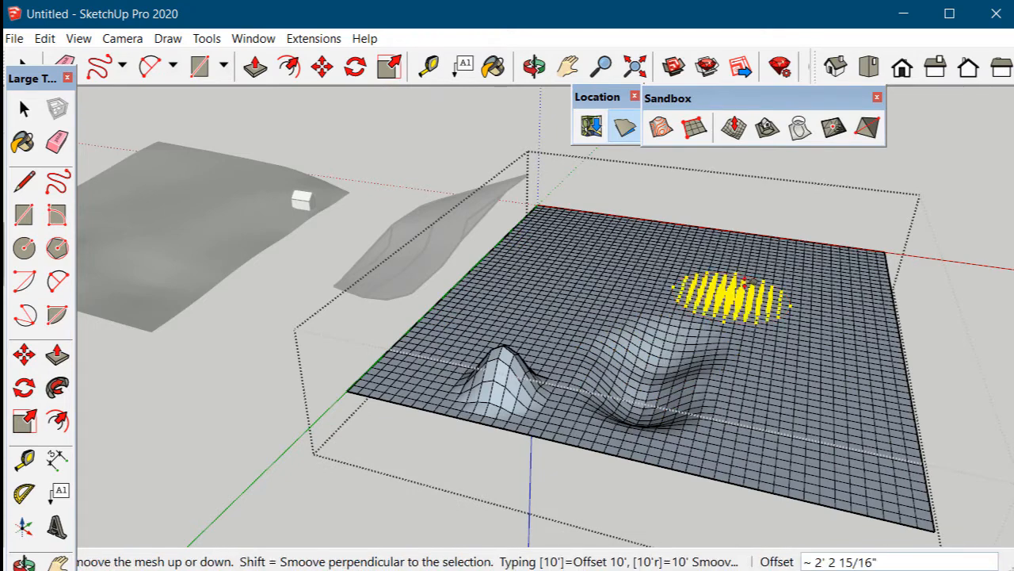
click(732, 229)
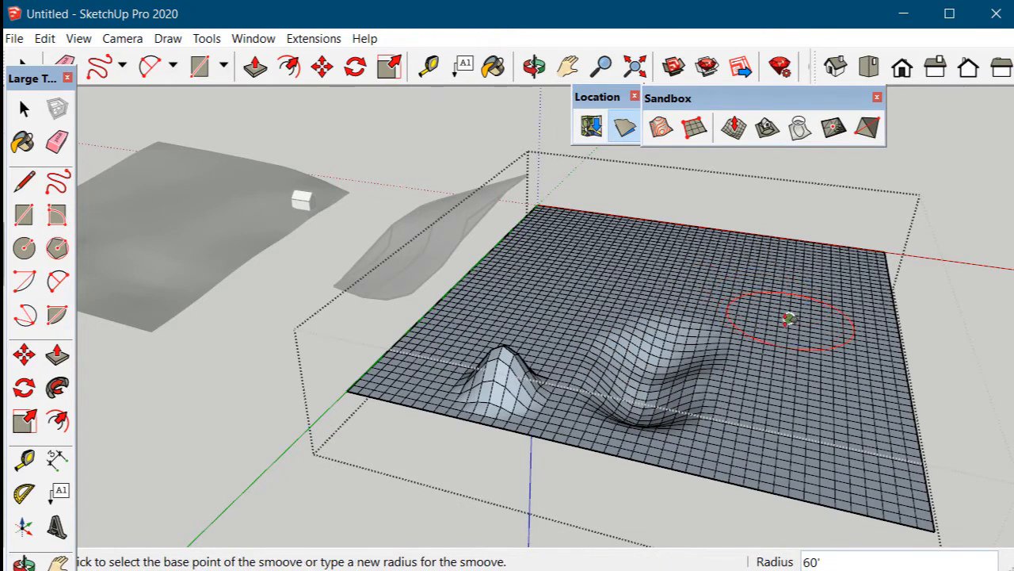
click(782, 316)
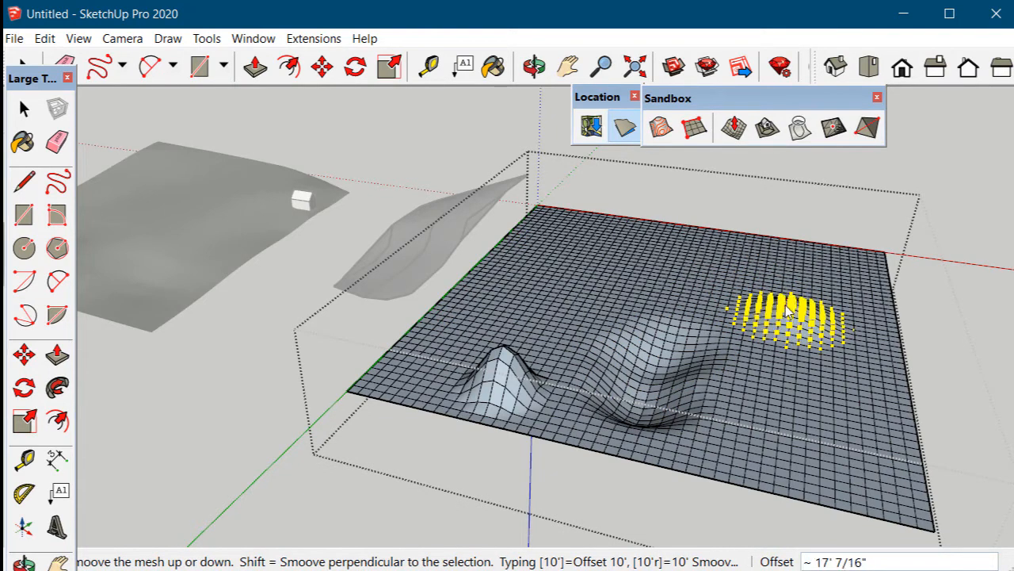
click(785, 286)
click(691, 290)
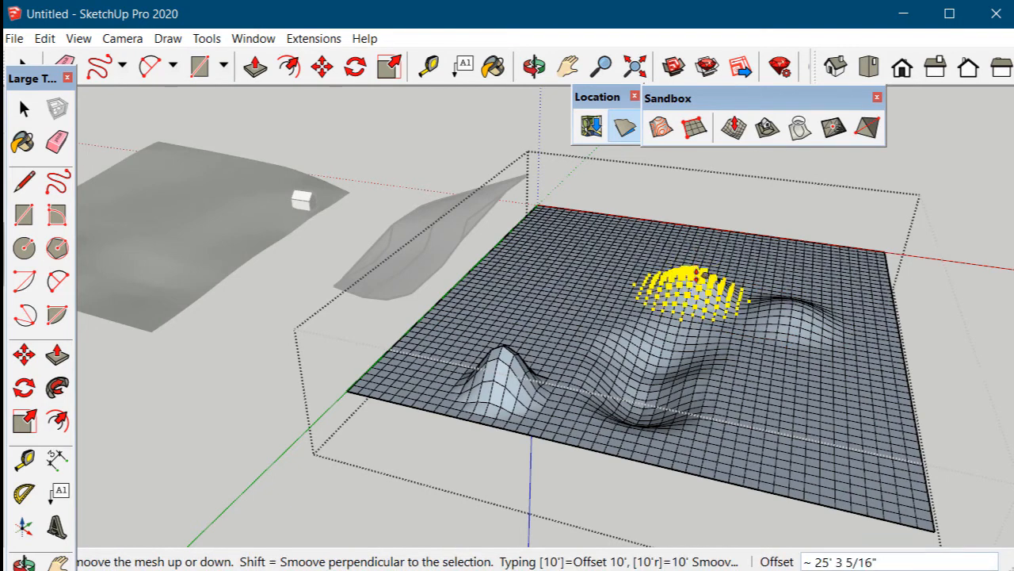
click(697, 271)
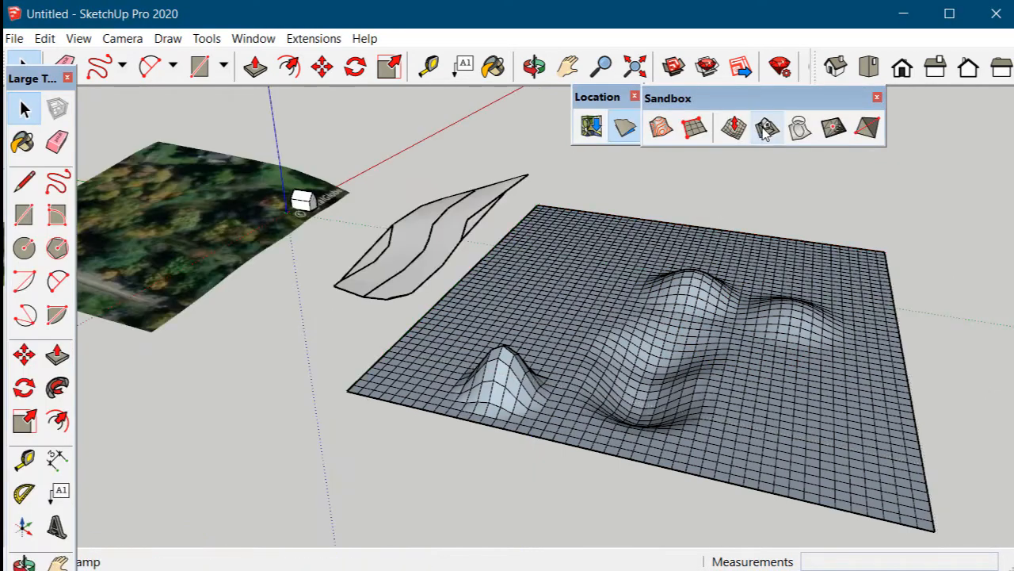
Copy the small house from the imported terrain to above the flat far corner of the grid.
click(767, 128)
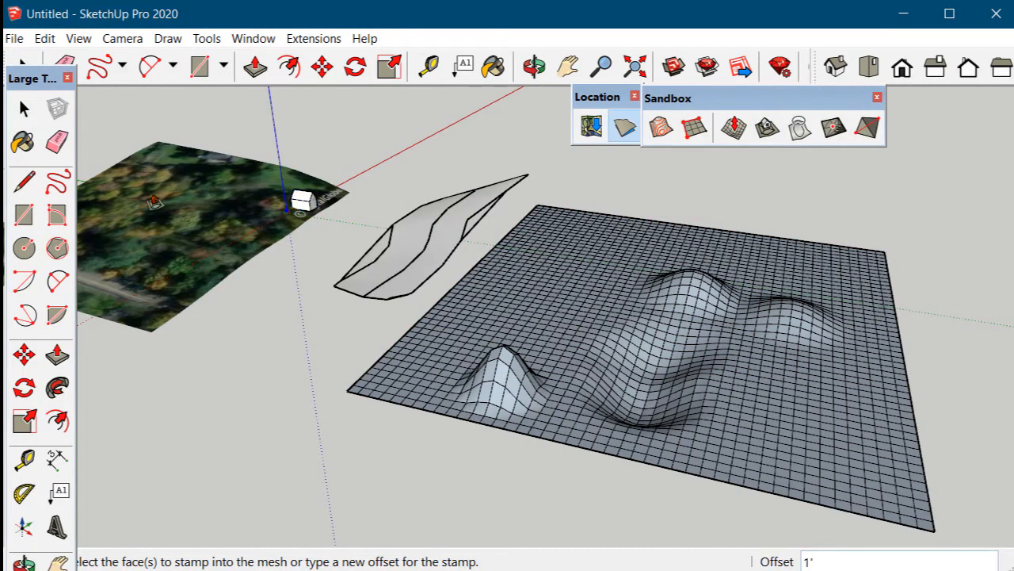
key(m)
key(ctrl)
click(308, 210)
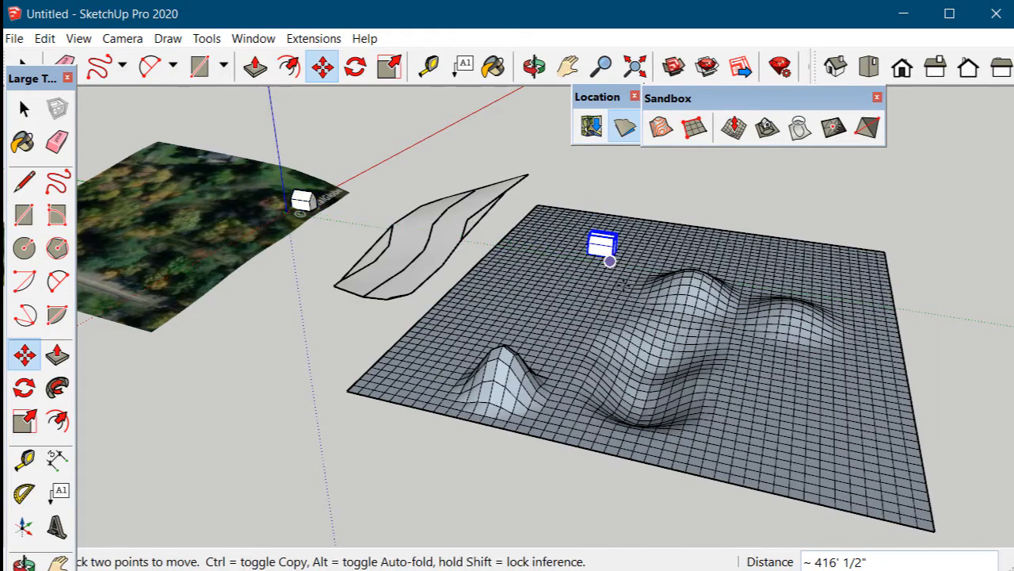
click(614, 270)
Stamp the copied house's footprint into the flat part of the grid with a 1' offset and set the pad's elevation.
scroll(614, 271, up, 5)
click(25, 109)
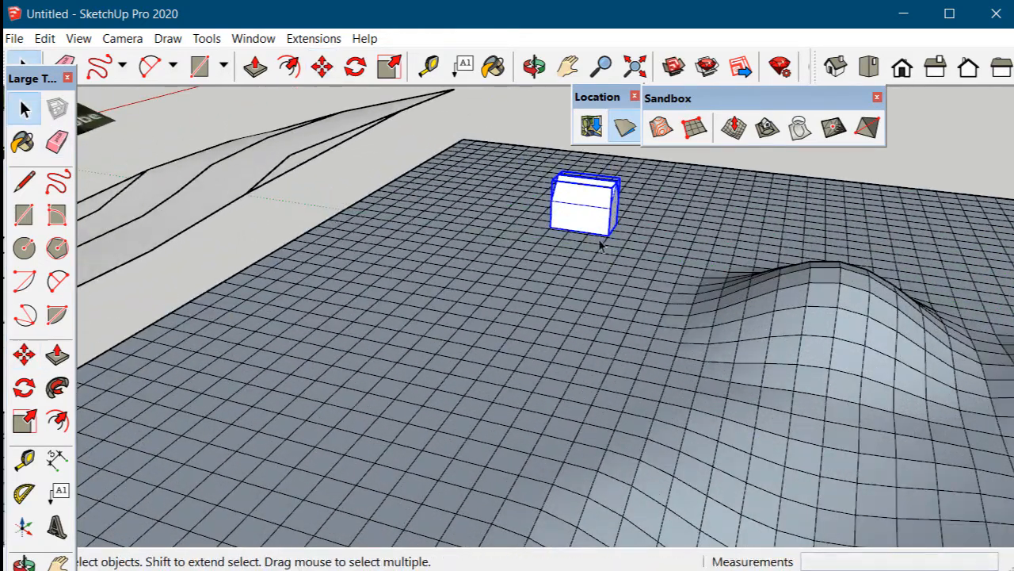
click(734, 127)
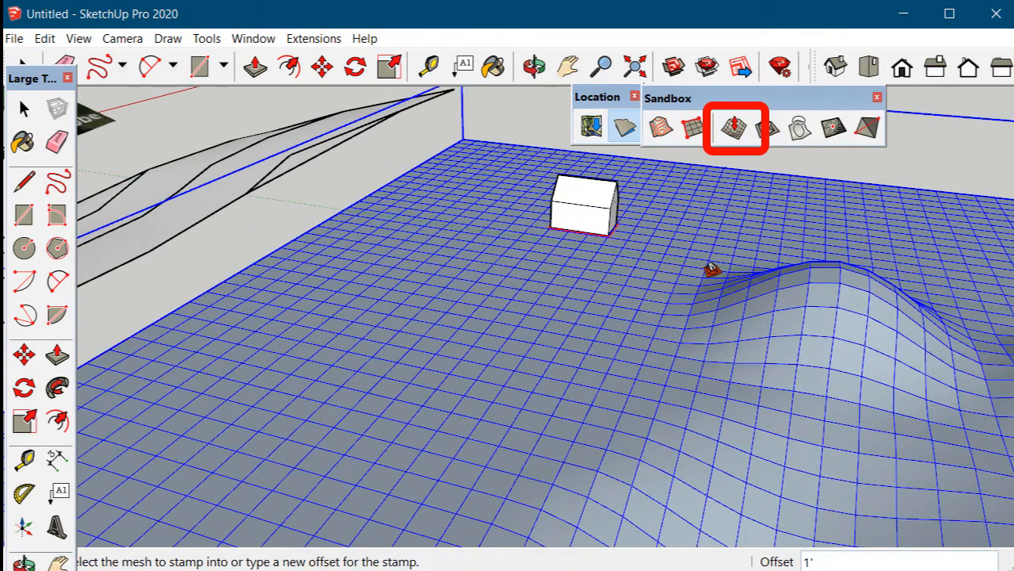
click(686, 272)
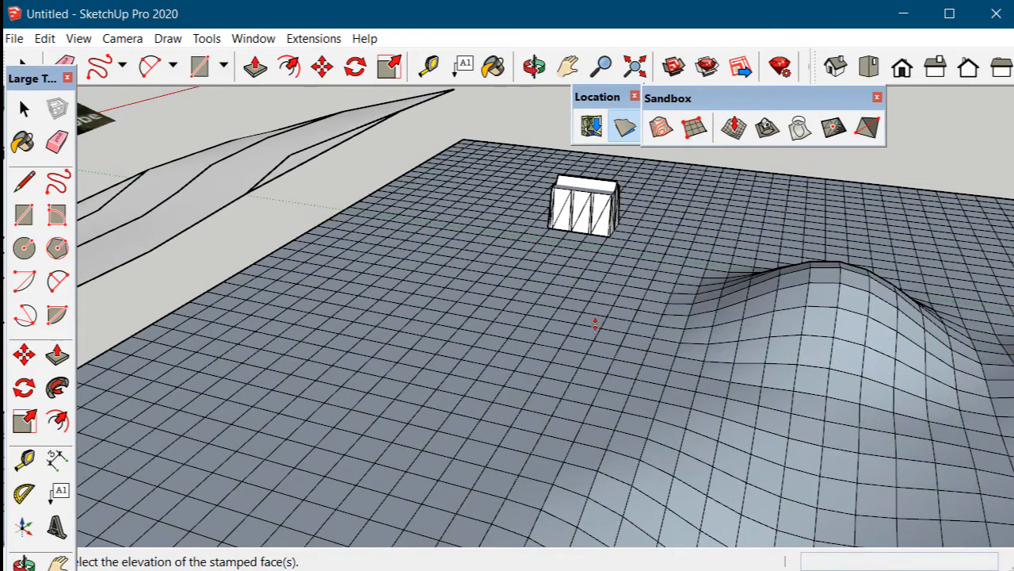
scroll(610, 378, up, 2)
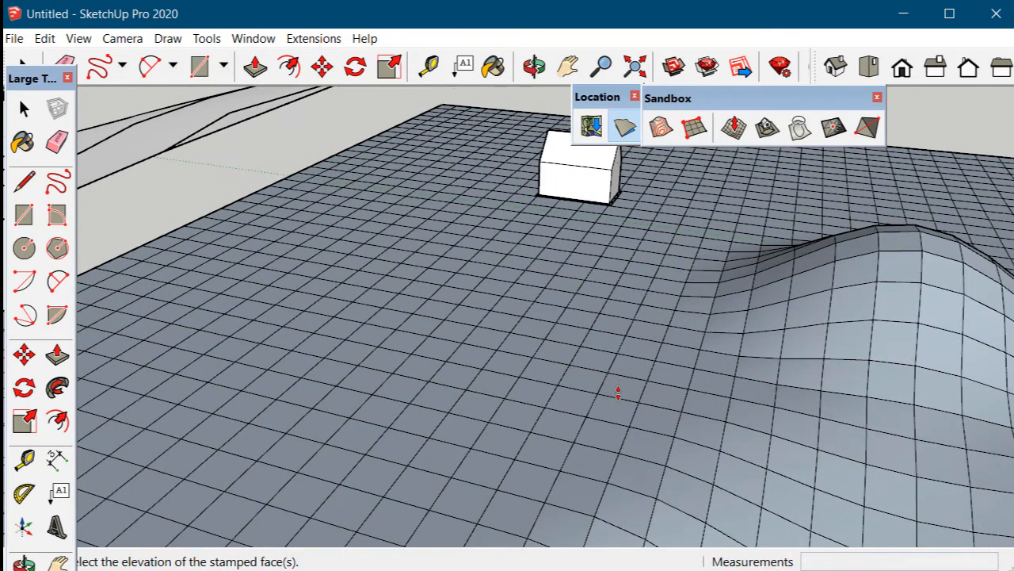
click(618, 393)
Stamp the house's footprint with a 1' offset at its new spot by the hollow, setting the pad well below the house.
click(24, 108)
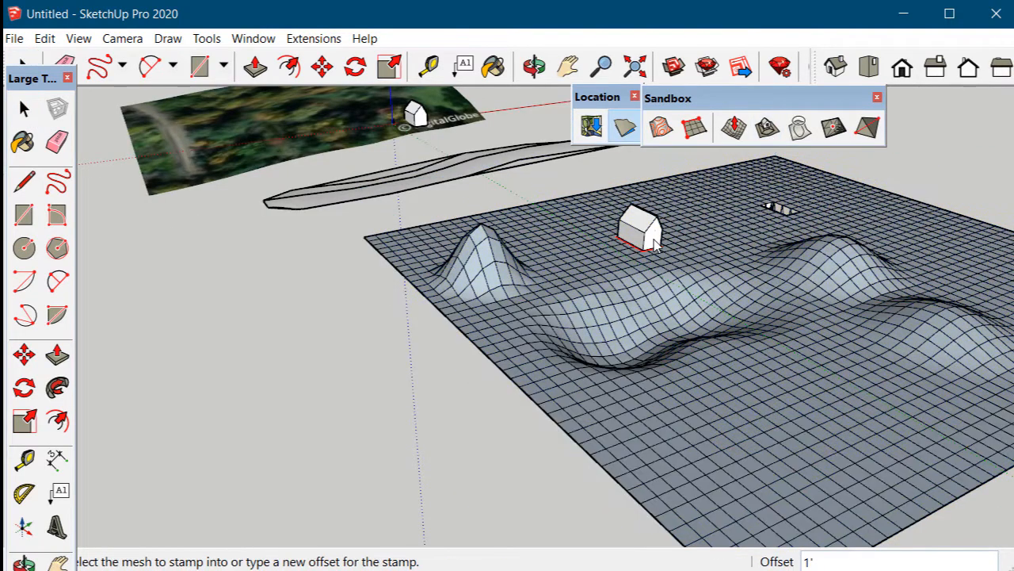
scroll(645, 297, up, 2)
click(645, 301)
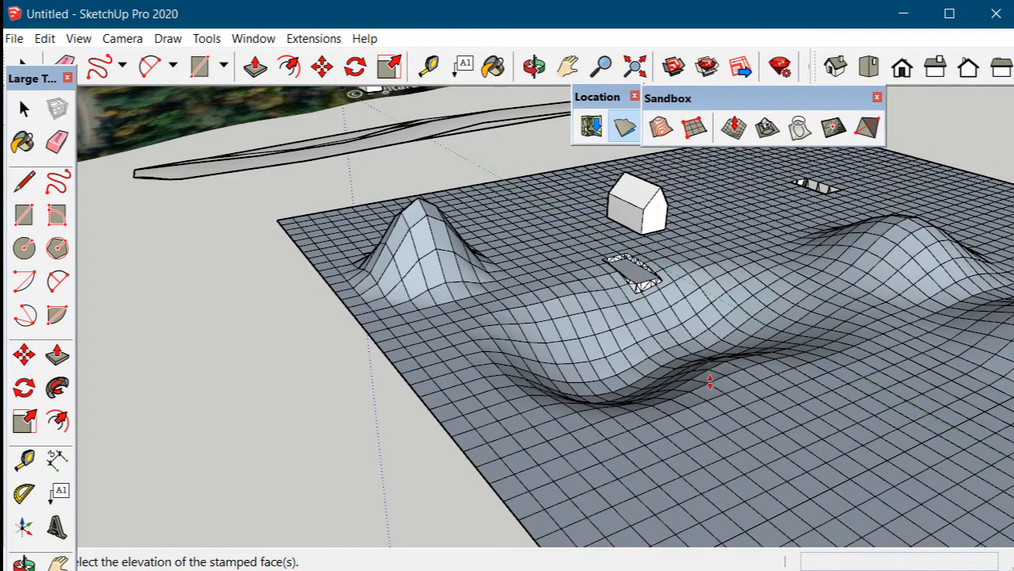
click(711, 384)
Move the house about 31' 8" straight down onto the stamped pad and deselect it.
scroll(614, 265, up, 3)
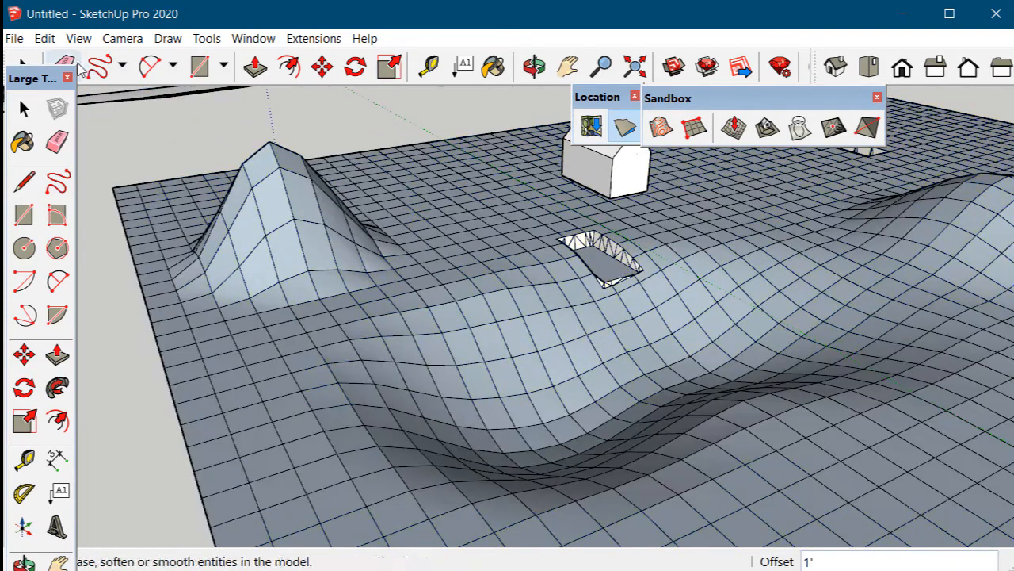
click(23, 108)
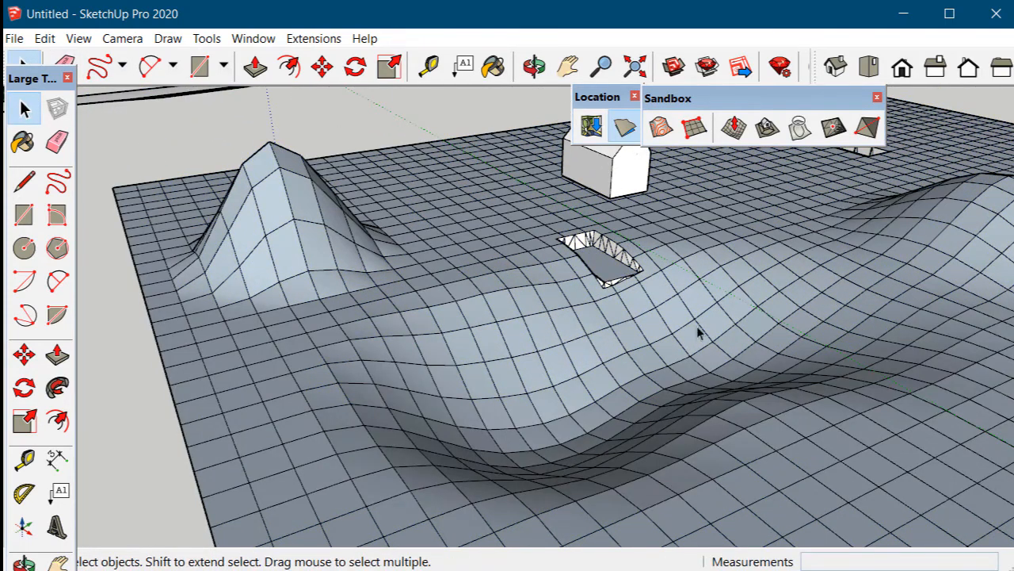
click(24, 355)
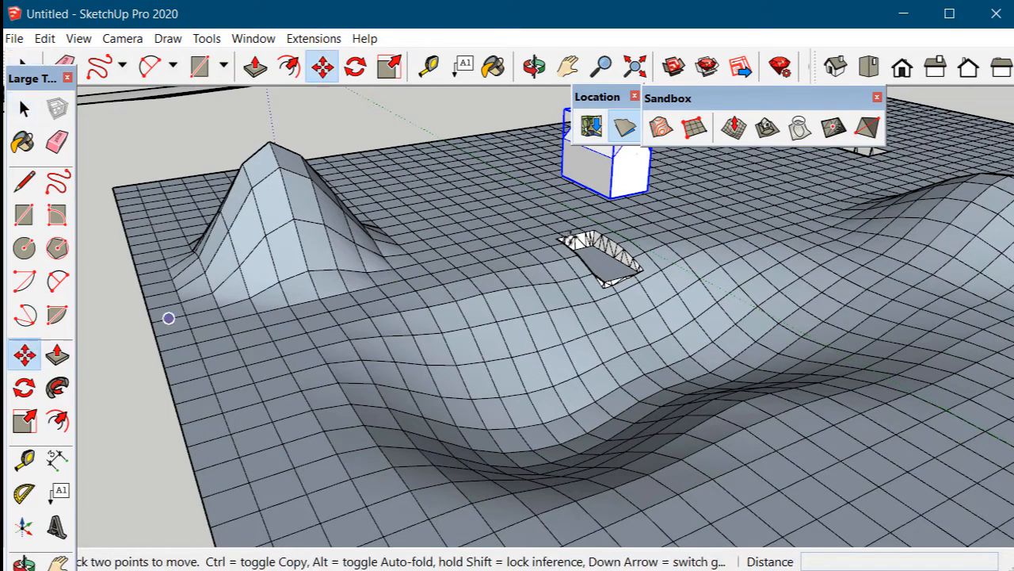
click(333, 356)
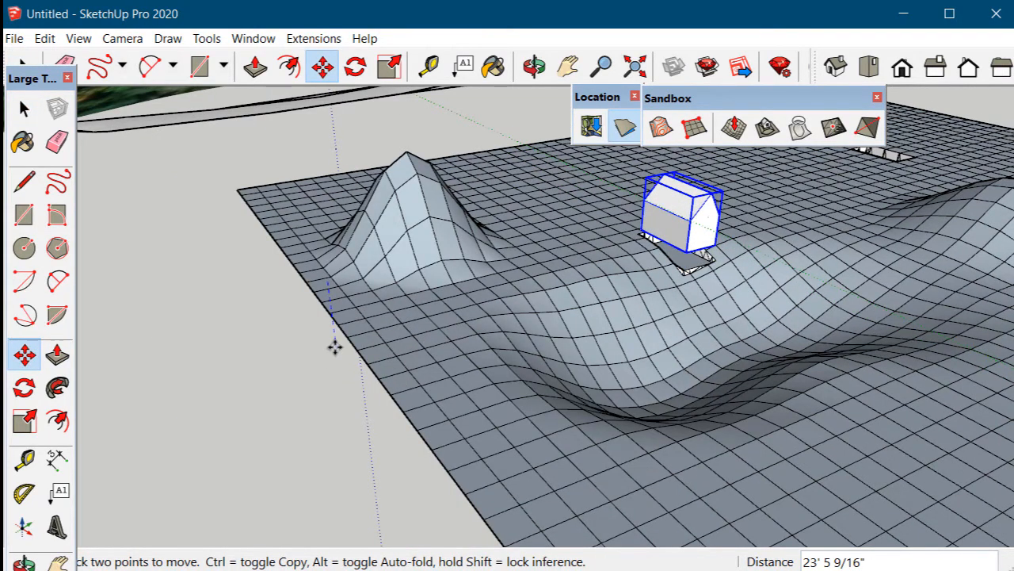
click(335, 367)
key(space)
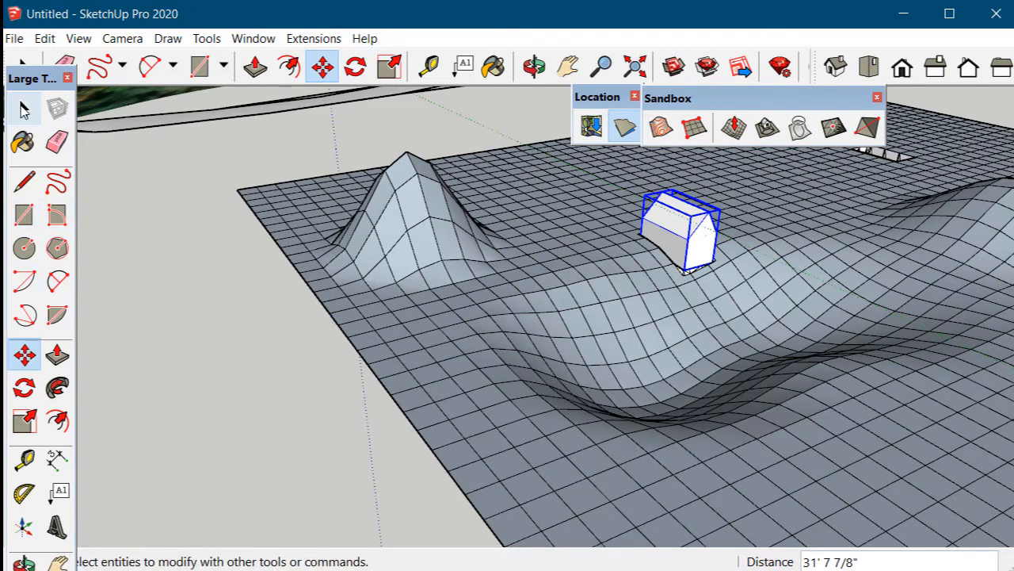
click(327, 433)
Examine the imported geo-located terrain by opening its group for editing and closing it again.
scroll(604, 412, down, 3)
middle_drag(561, 413, 442, 282)
click(355, 184)
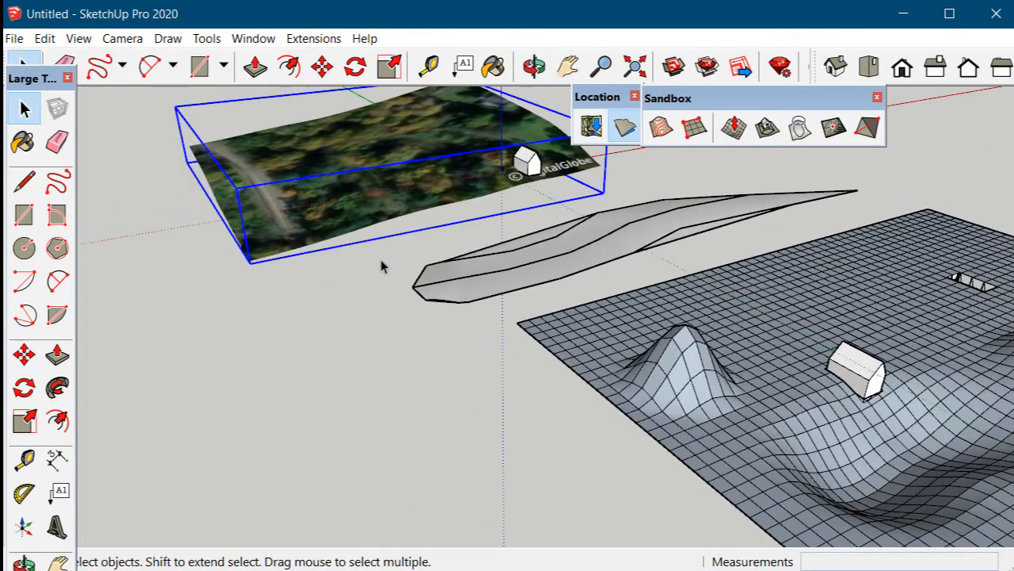
middle_drag(380, 265, 412, 283)
middle_drag(521, 305, 726, 402)
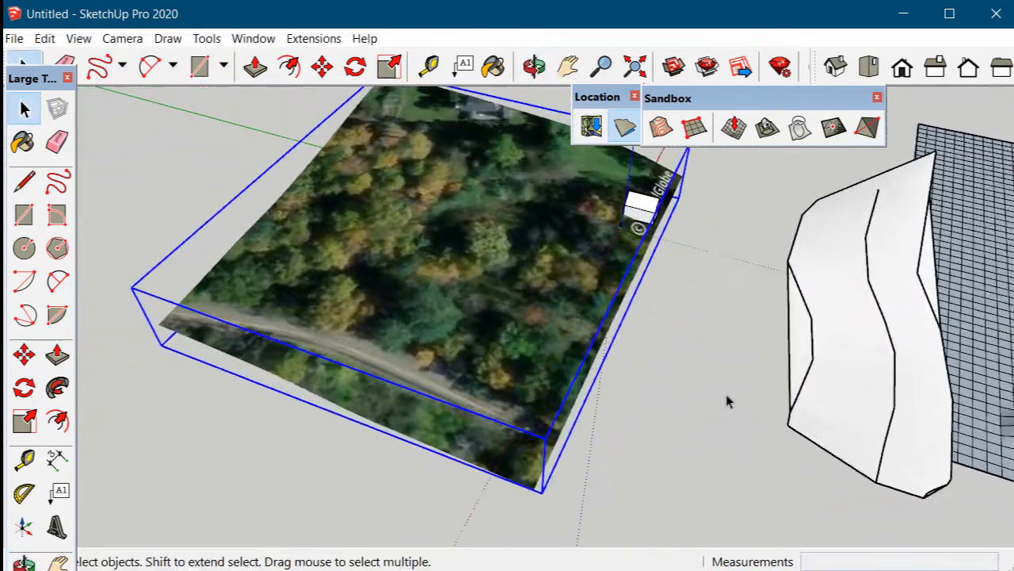
double_click(539, 292)
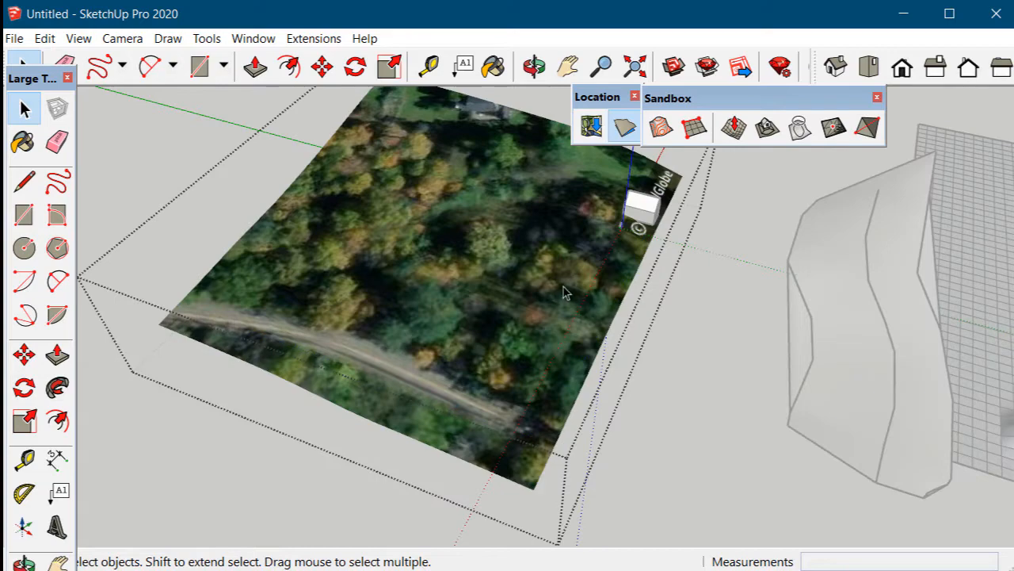
click(757, 277)
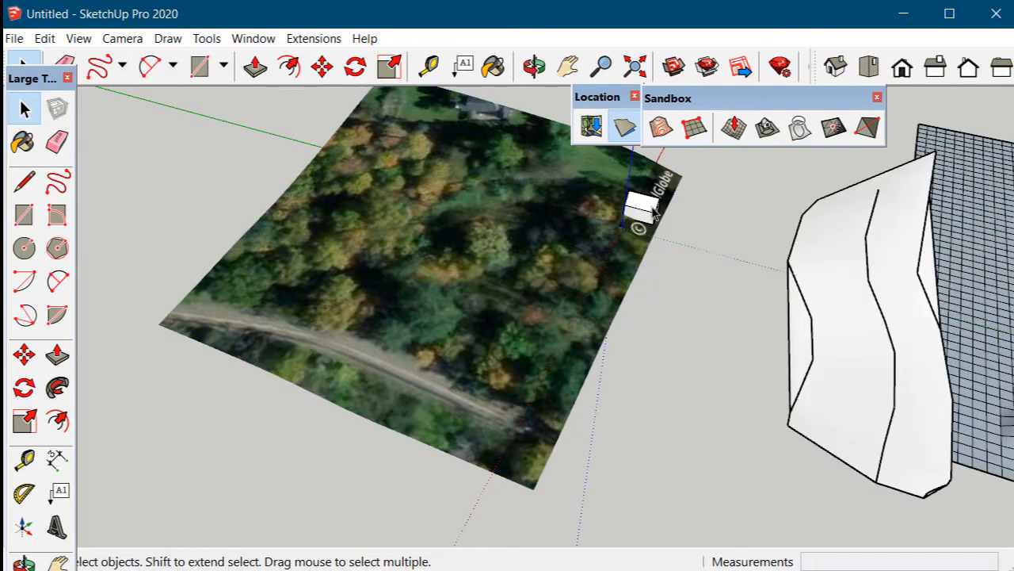
Move the small house from the origin to above the middle of the imported terrain.
middle_drag(212, 271, 502, 385)
key(m)
scroll(502, 385, up, 3)
click(23, 109)
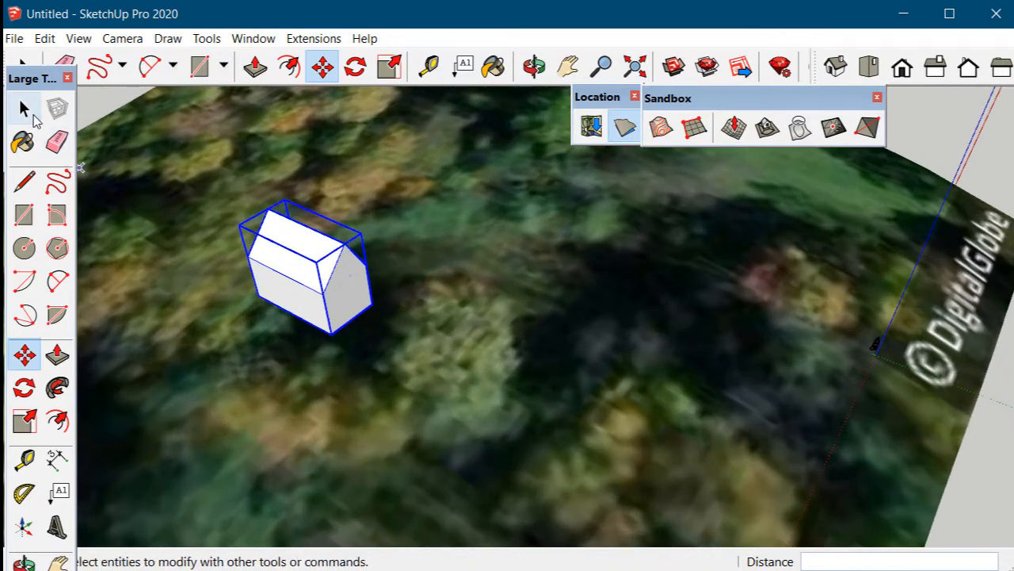
Stamp the house's footprint into the imported terrain with a 1' offset, placing the flat pad below the house.
click(767, 127)
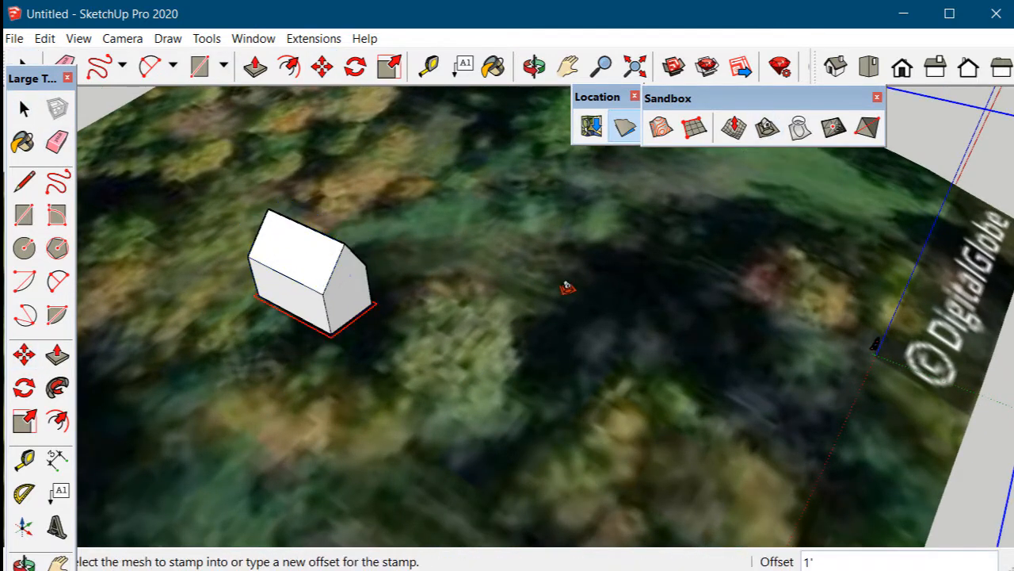
click(538, 382)
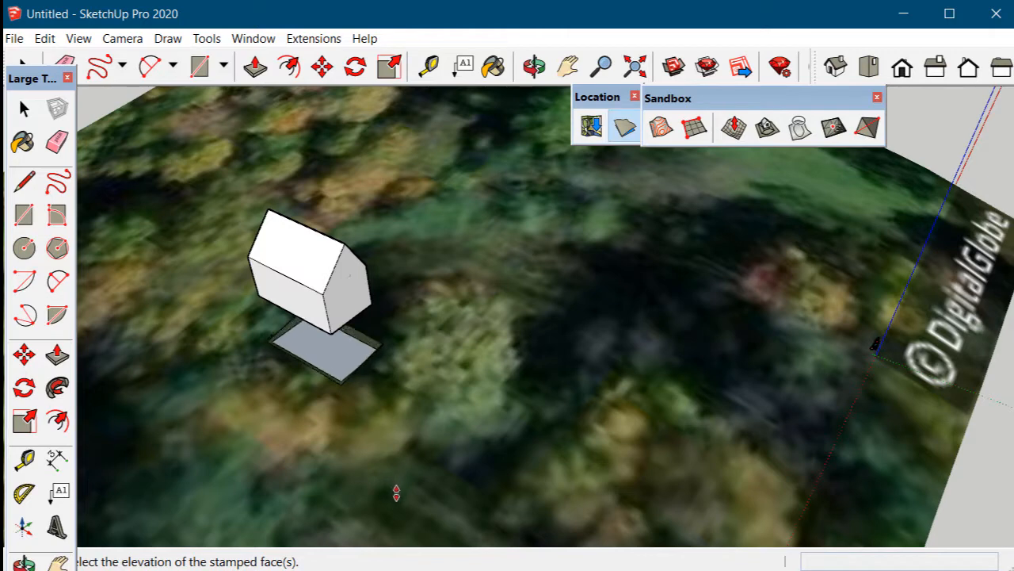
click(398, 496)
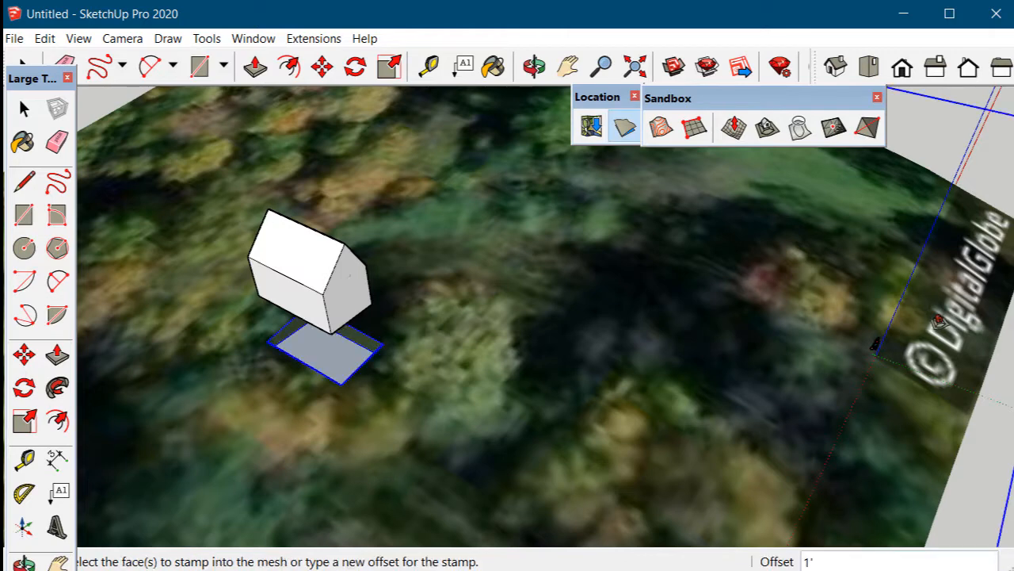
click(24, 108)
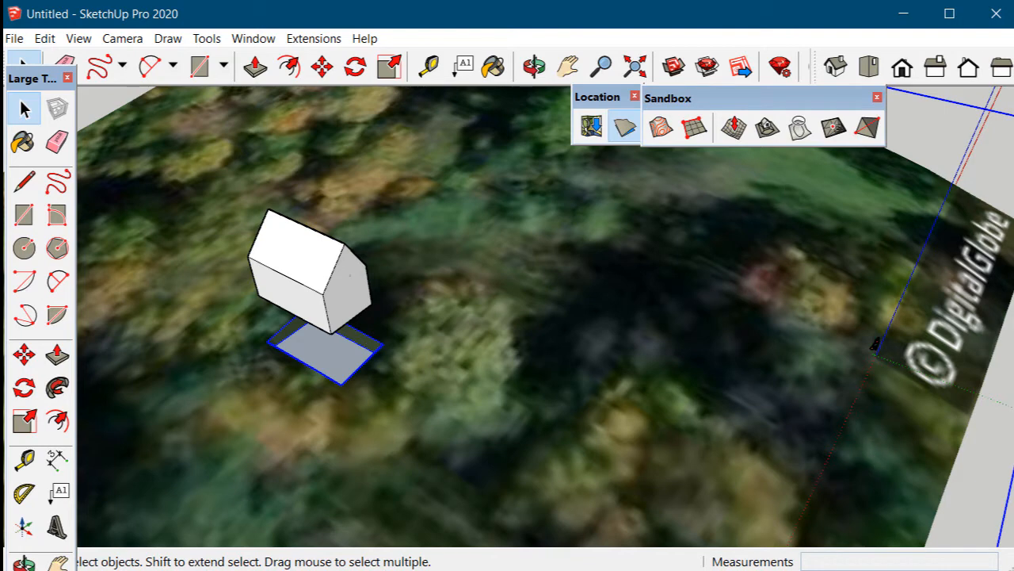
Open the house group for editing and offset the outline of its bottom face outward to form a larger surrounding base.
click(309, 278)
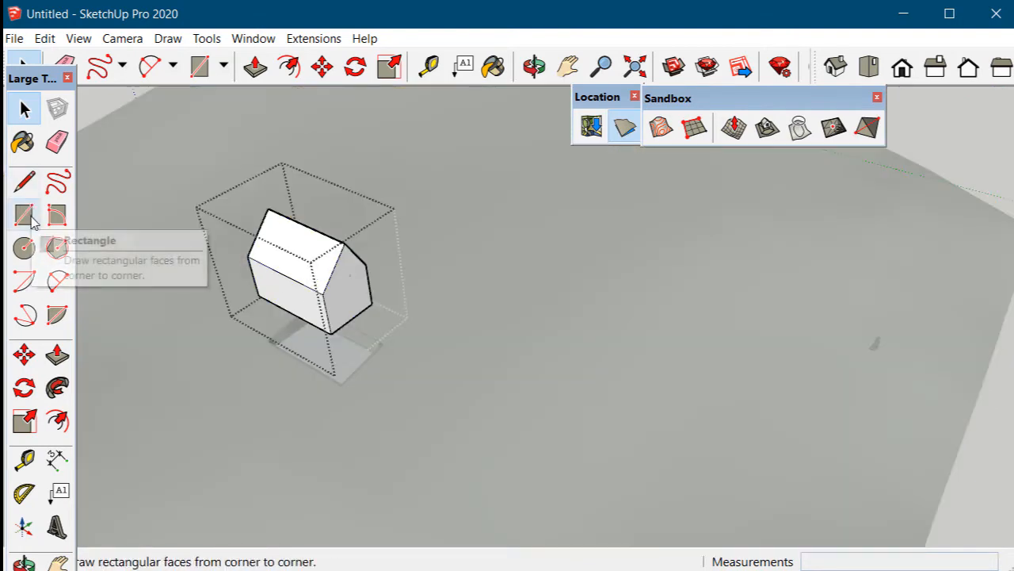
click(61, 423)
scroll(324, 335, up, 5)
middle_drag(356, 367, 339, 407)
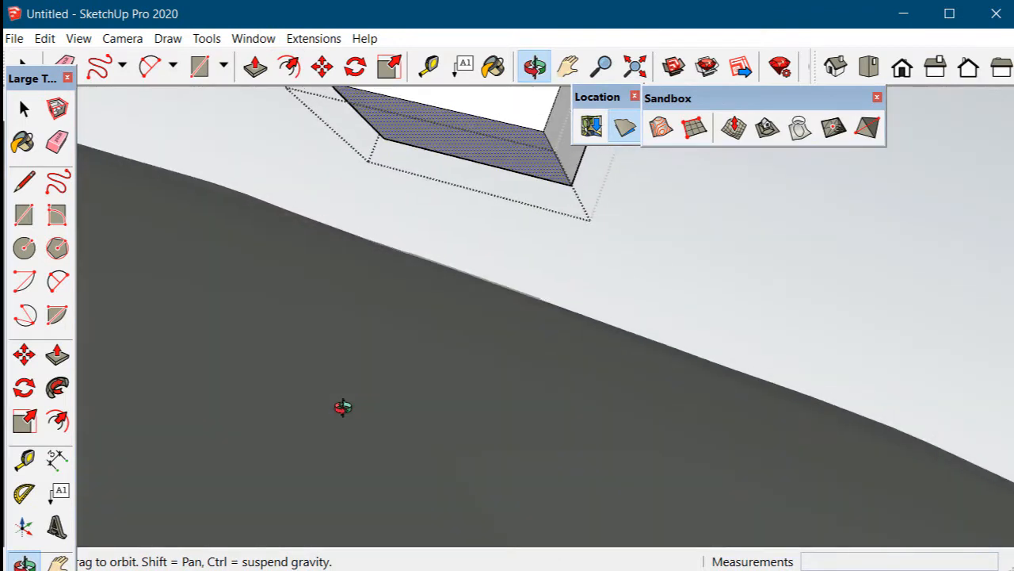
click(500, 166)
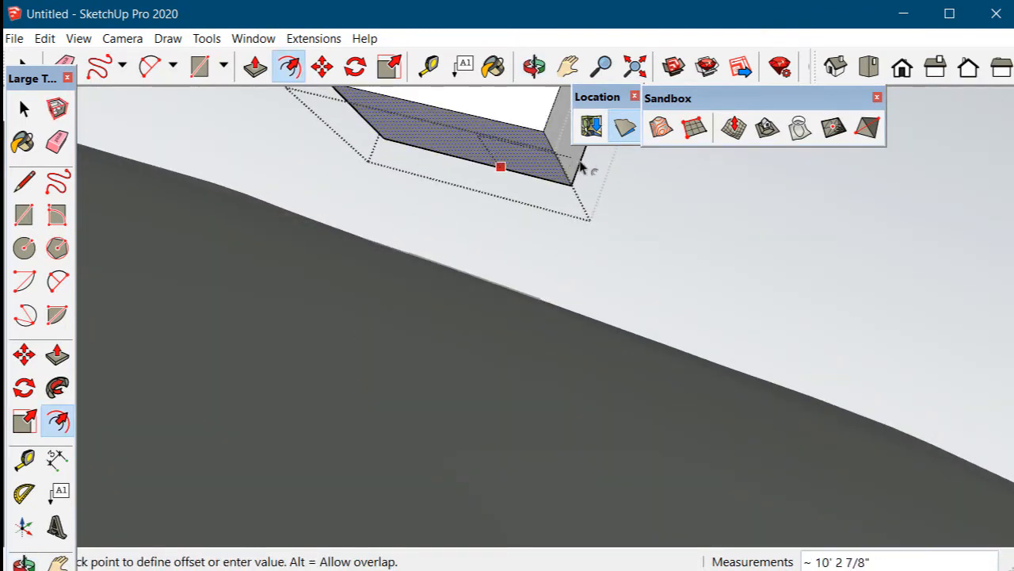
click(526, 220)
middle_drag(483, 175, 418, 176)
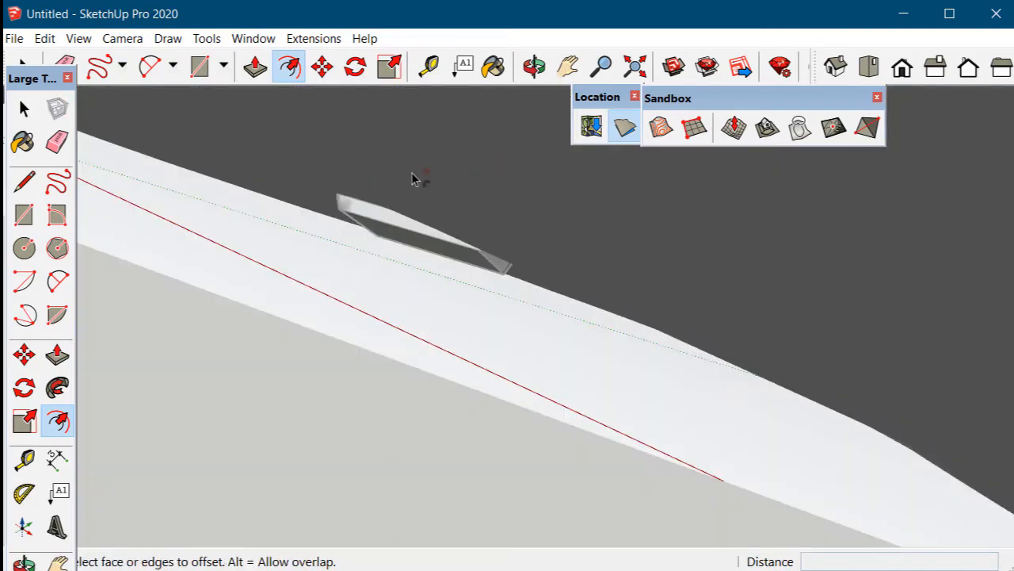
scroll(413, 179, up, 8)
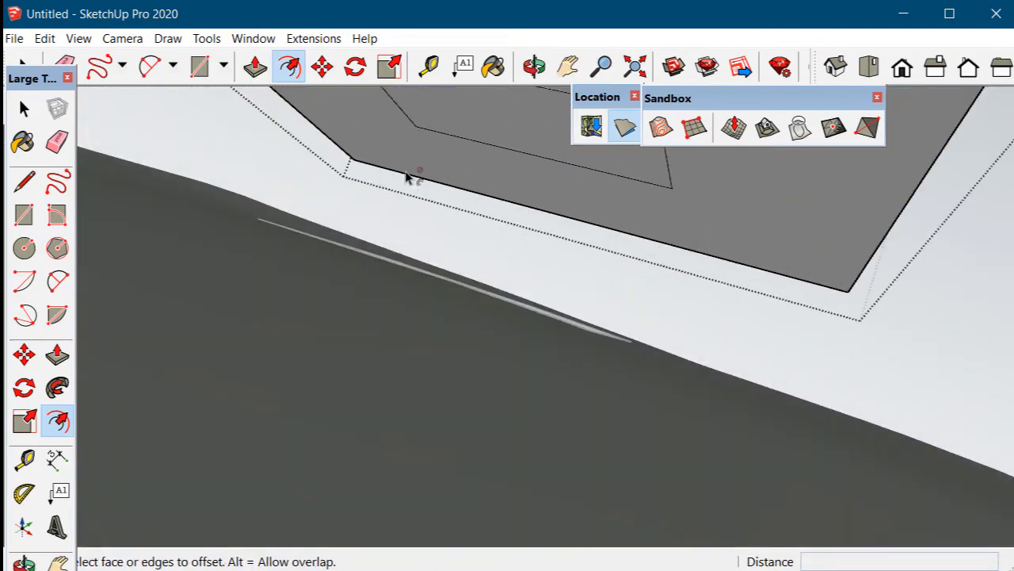
middle_drag(409, 177, 389, 373)
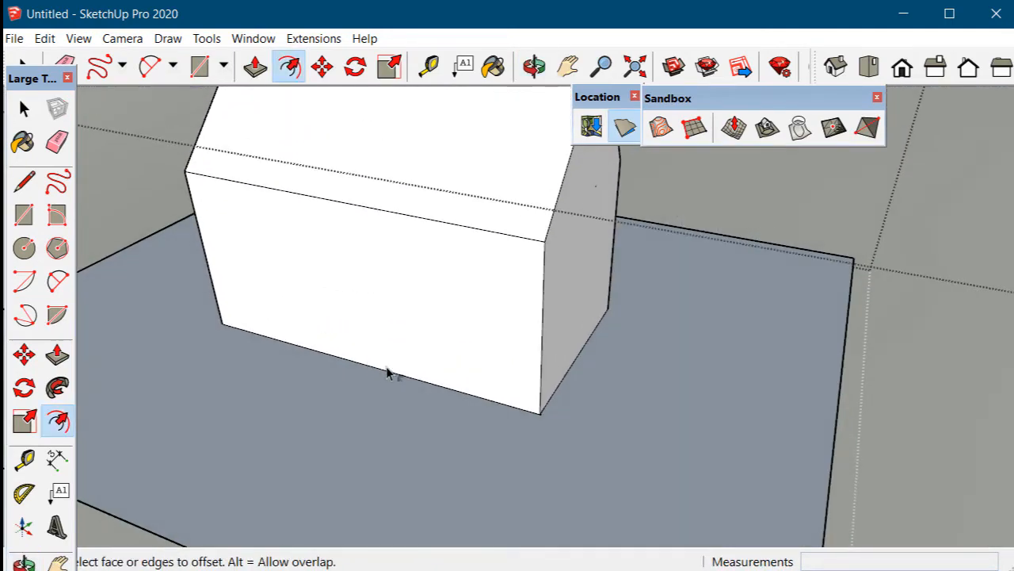
scroll(389, 368, down, 3)
scroll(389, 365, down, 2)
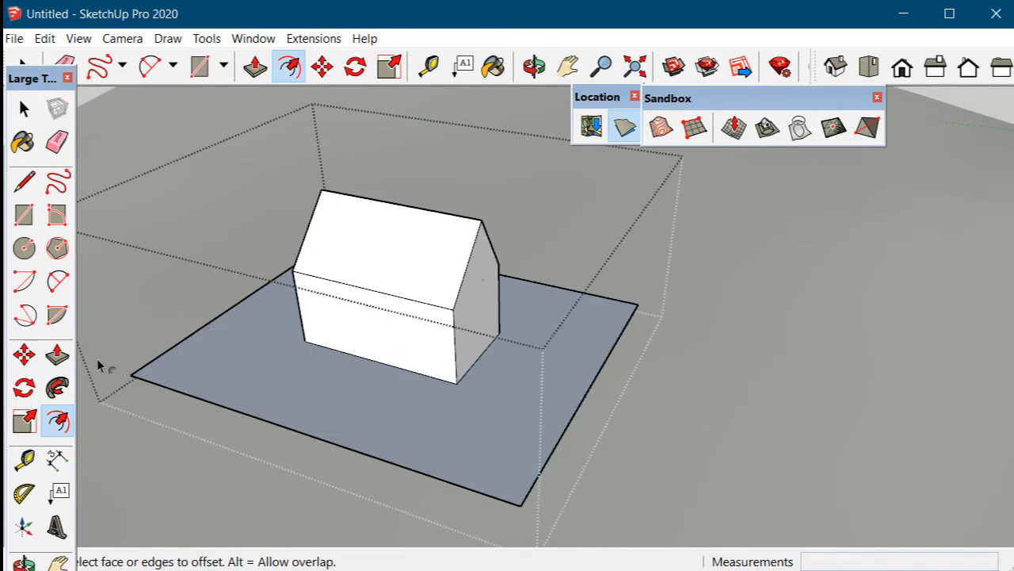
Push/Pull the new base face around the house into a thin slab and close the house group.
click(59, 355)
click(265, 385)
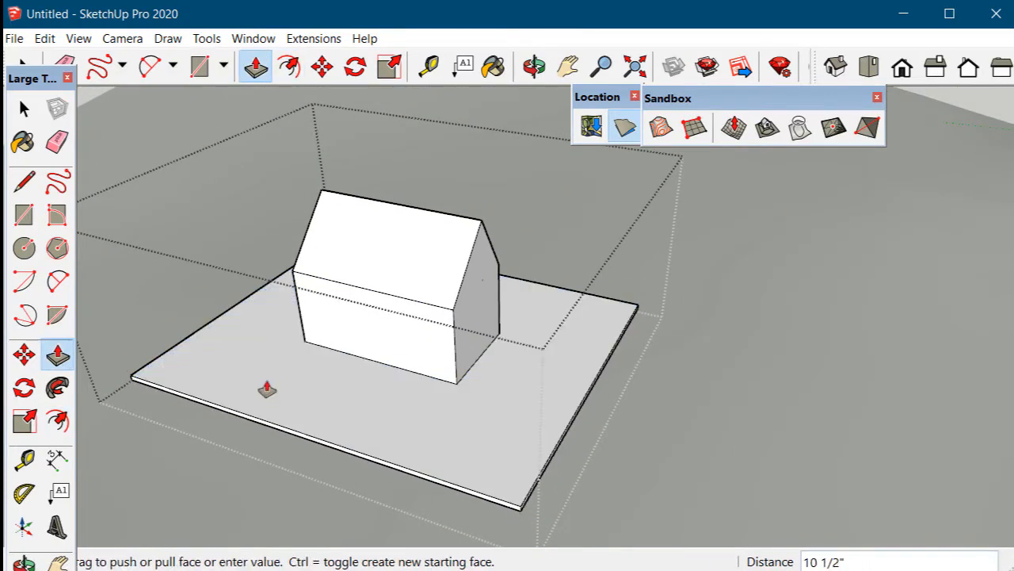
click(256, 392)
click(24, 109)
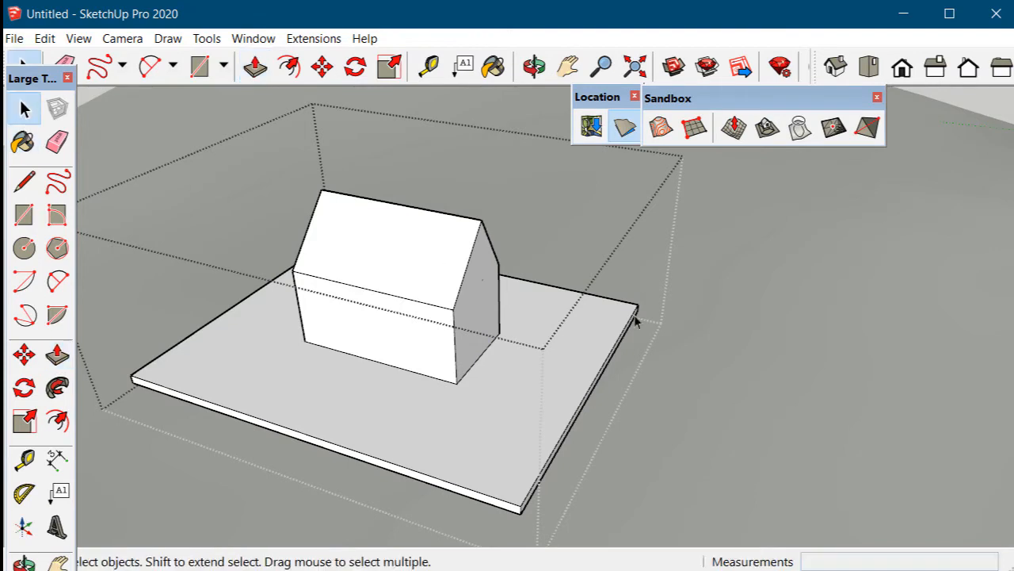
click(801, 302)
Move the house with its slab to a spot on the terrain clear of the existing stamped pad, toward the origin.
scroll(765, 315, down, 5)
click(692, 347)
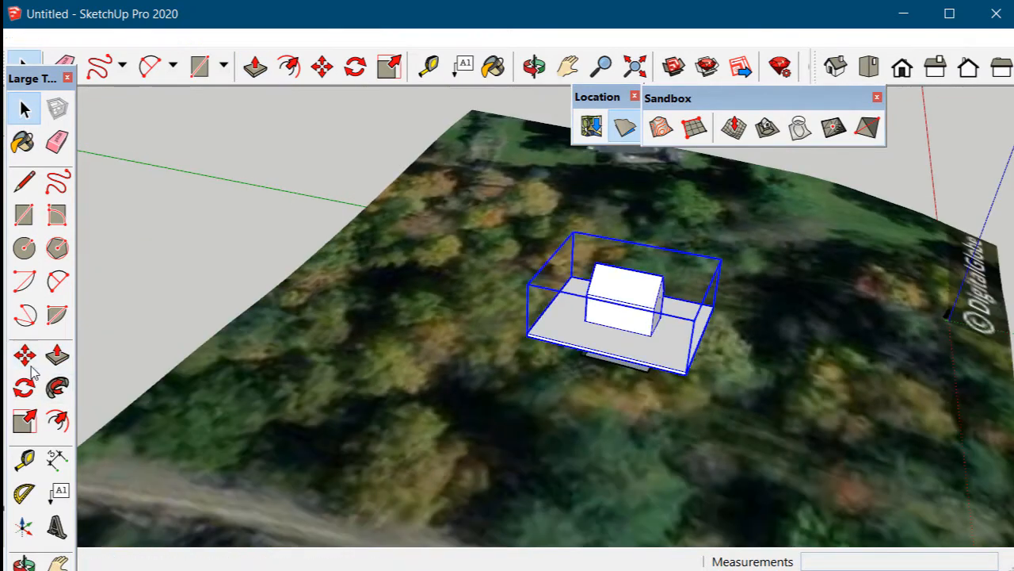
click(27, 358)
click(725, 379)
click(867, 372)
Stamp the slab's footprint into the imported terrain with a 1' offset, setting the flat pad below the house.
click(767, 126)
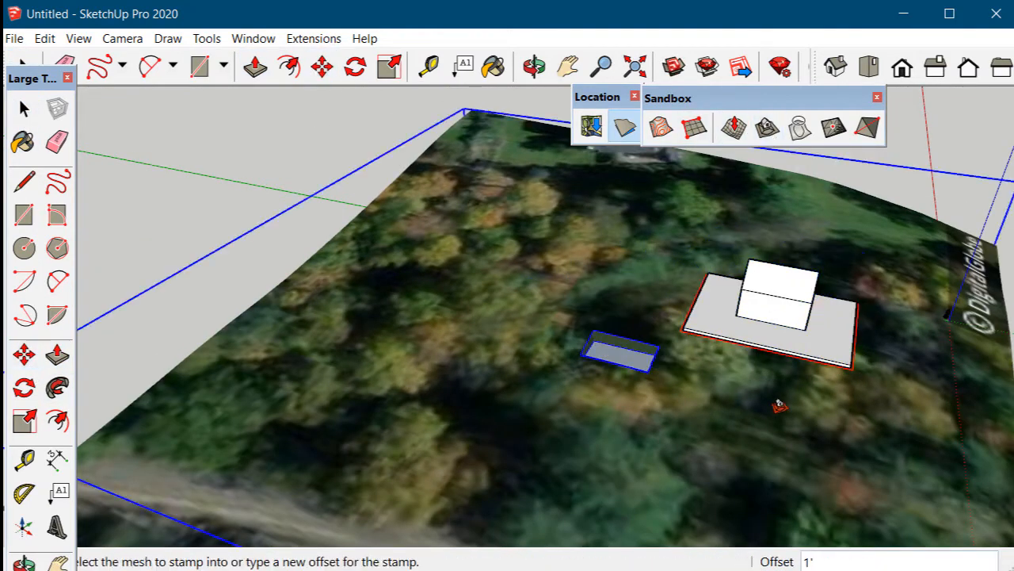
click(778, 409)
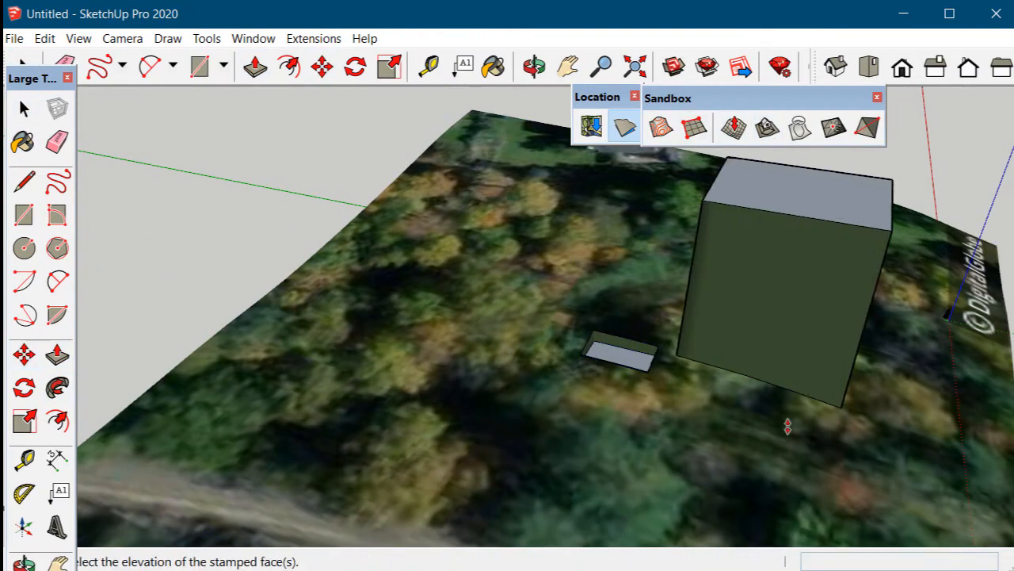
click(774, 483)
Move the house and its slab about 15' straight down onto the new stamped pad.
middle_drag(808, 446, 465, 385)
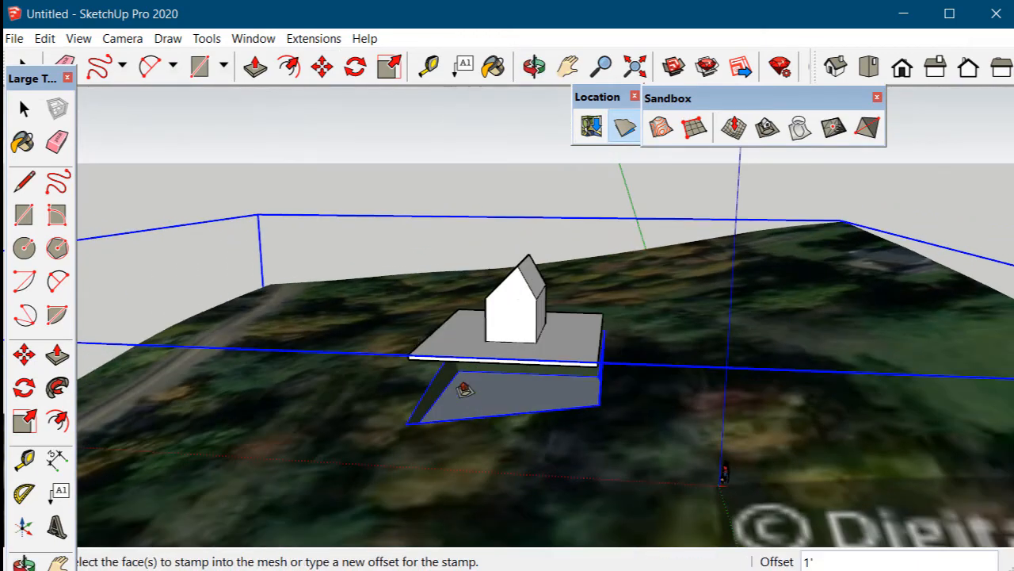
key(space)
click(525, 317)
key(m)
click(974, 137)
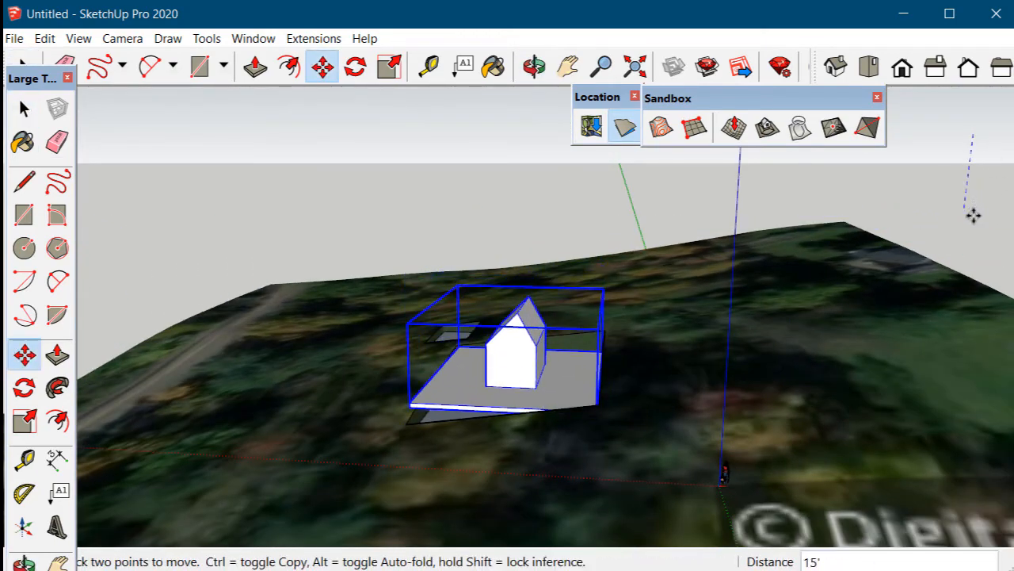
click(974, 215)
scroll(614, 420, up, 3)
middle_drag(558, 468, 652, 445)
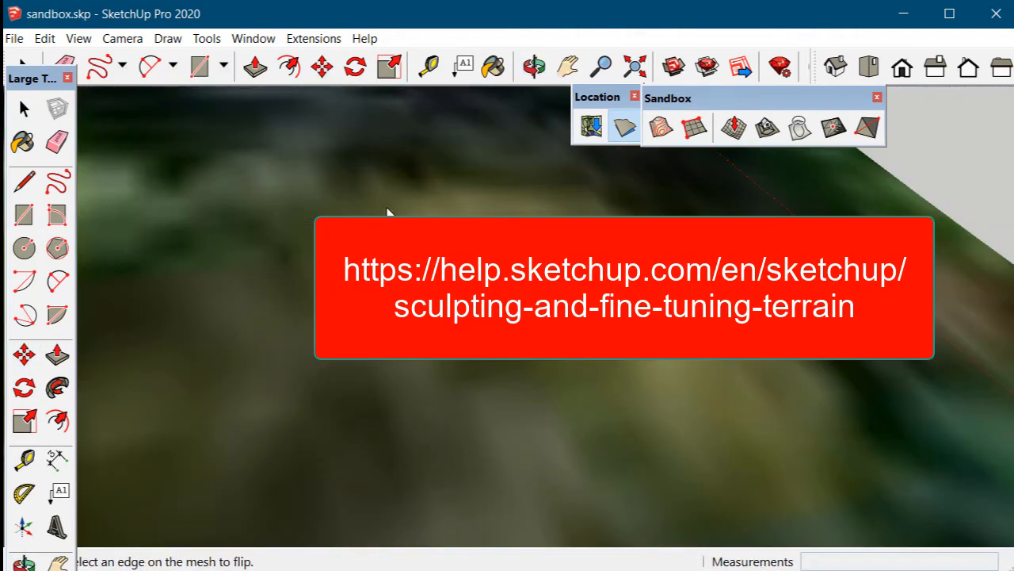
Show the terrain's hidden geometry and flip two neighbouring triangle edges of its mesh with Flip Edge.
click(79, 38)
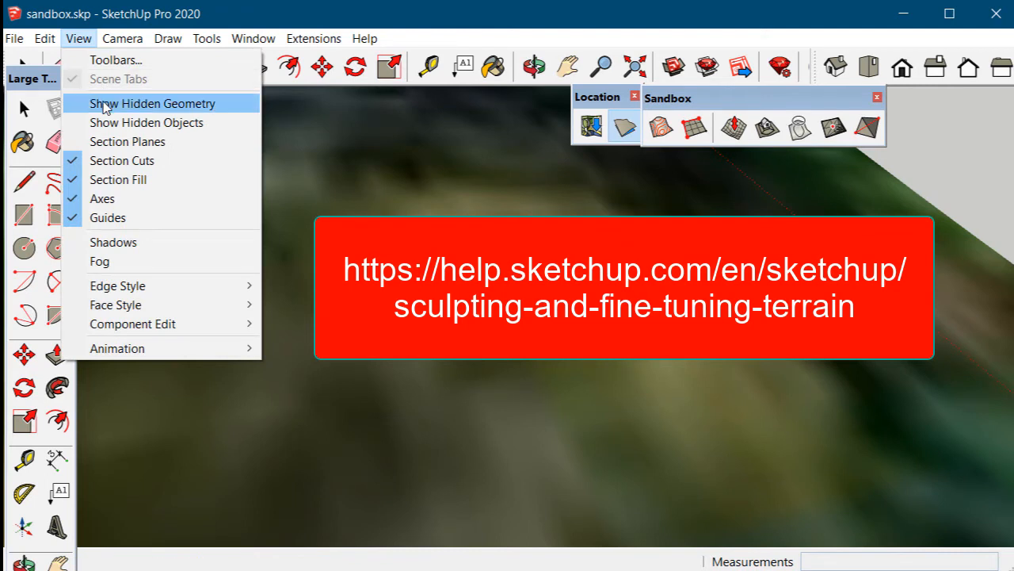
click(104, 103)
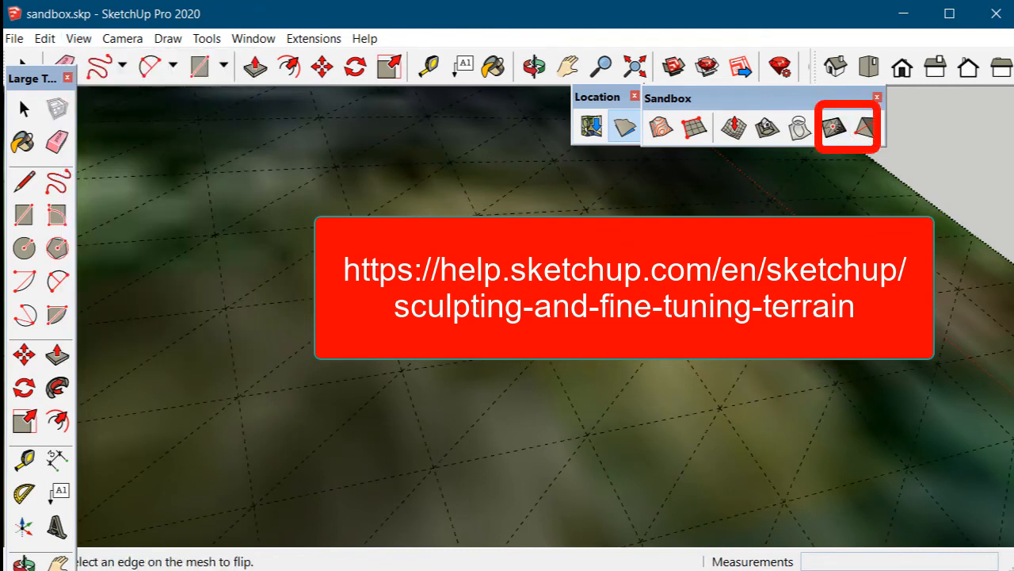
click(628, 374)
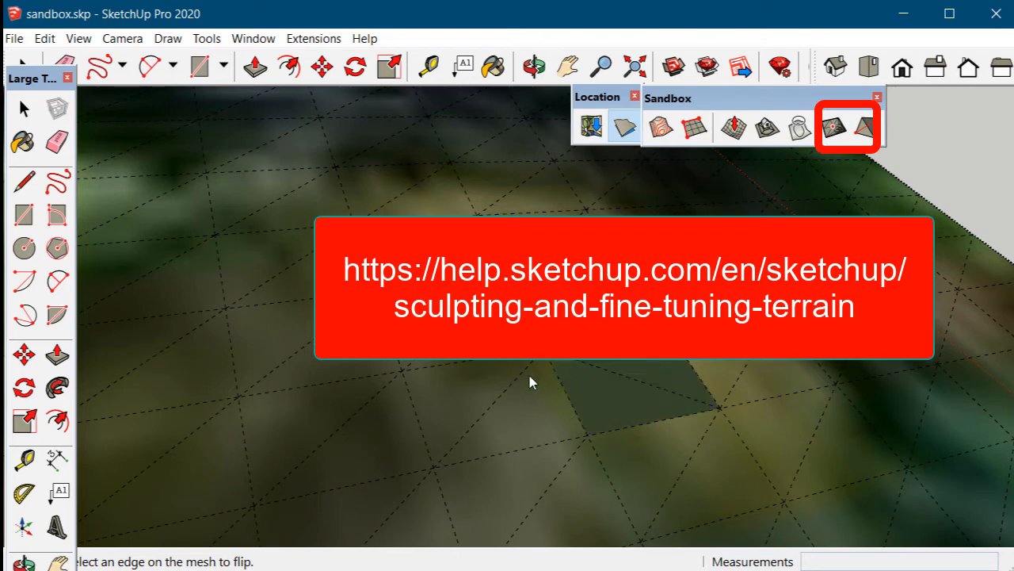
click(509, 376)
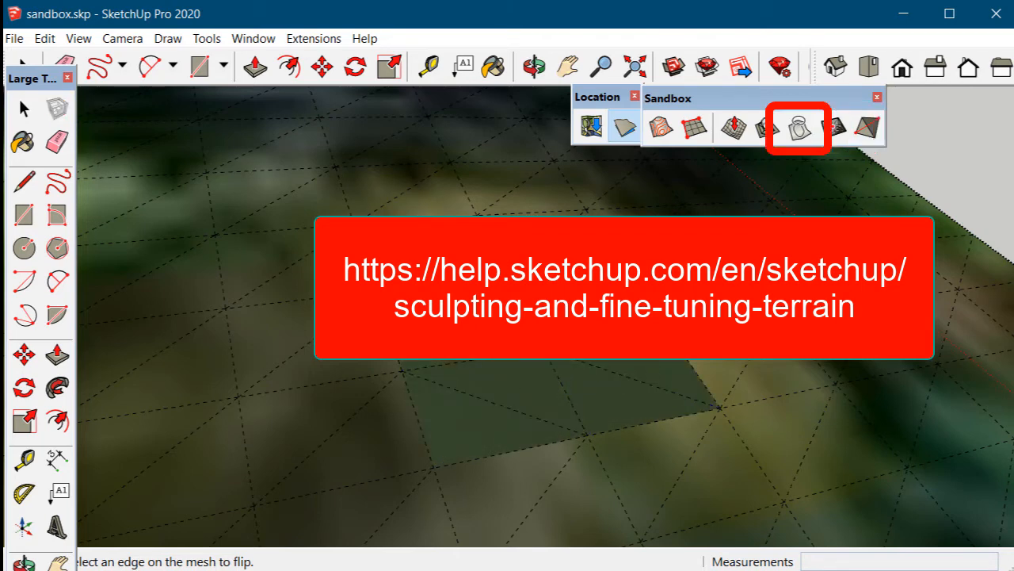
click(23, 109)
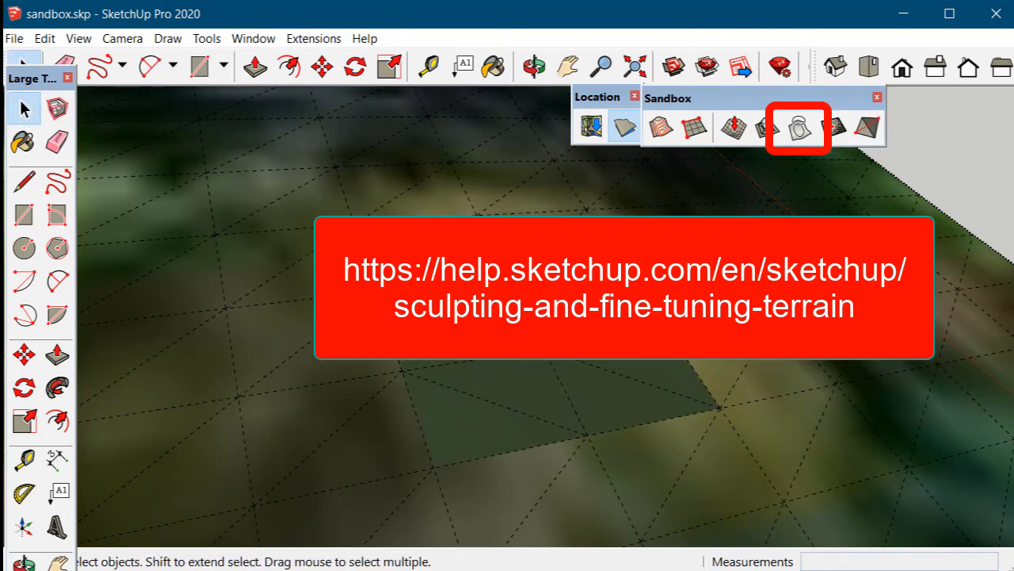